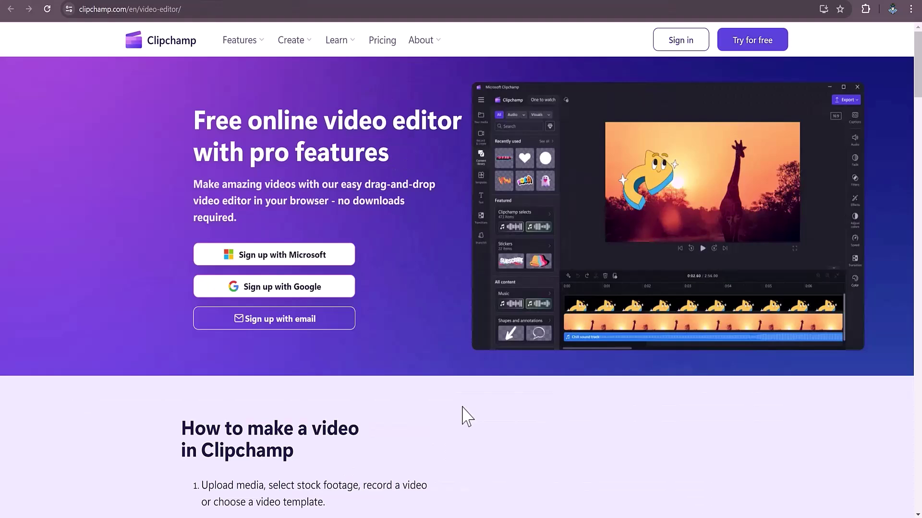
# Sign up with Google to open a new, empty 'Untitled video' project.
pyautogui.click(284, 289)
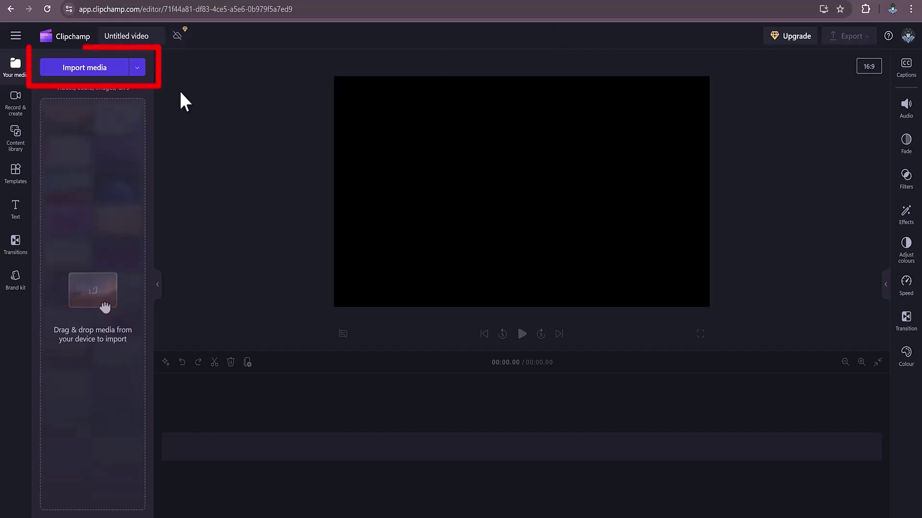
# Import all numbered MP4 clips from the 'Video for Video' folder into the media library.
pyautogui.click(91, 69)
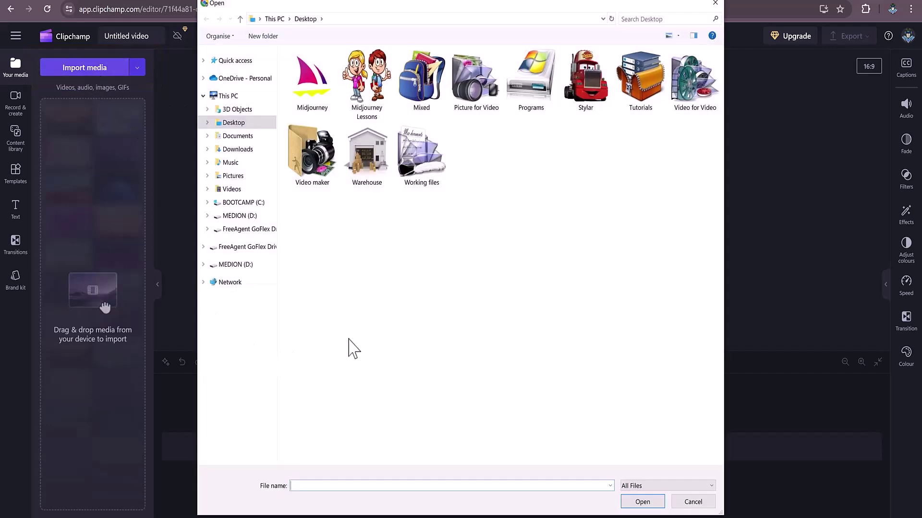
pyautogui.doubleClick(697, 91)
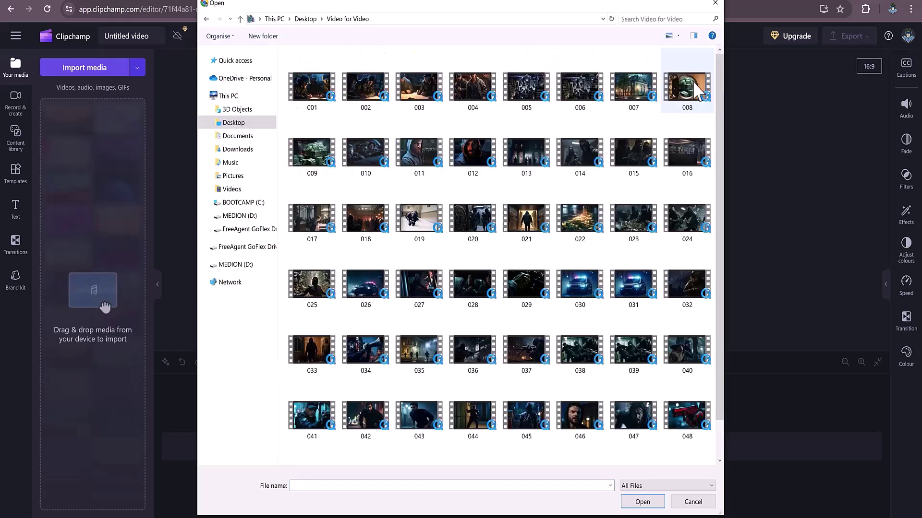
pyautogui.click(311, 93)
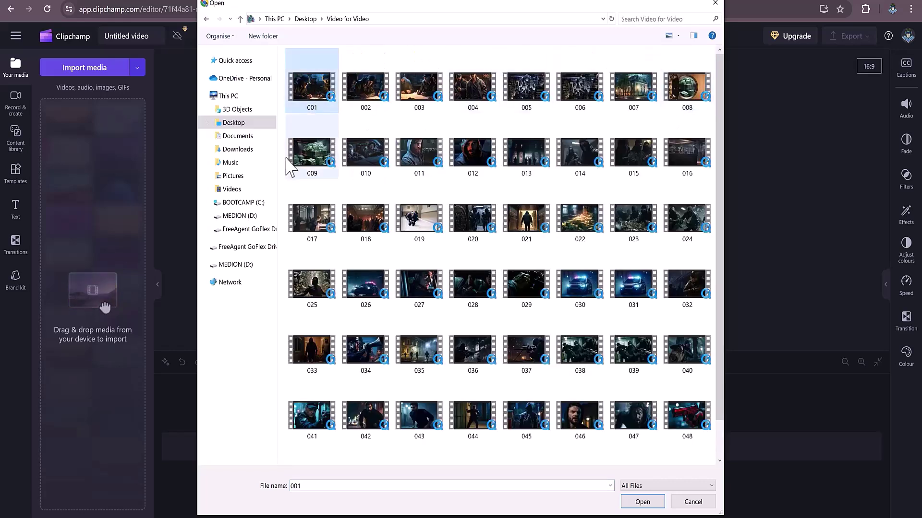
pyautogui.hotkey('ctrl', 'a')
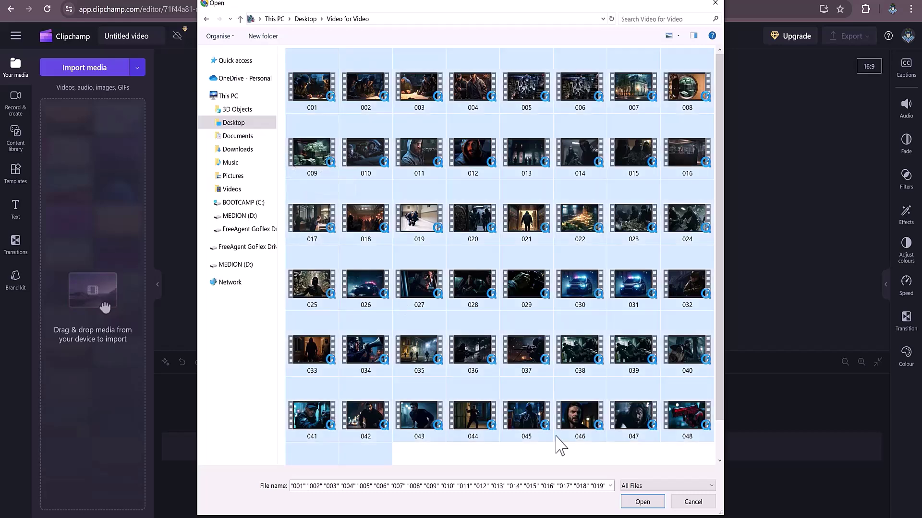
pyautogui.click(643, 502)
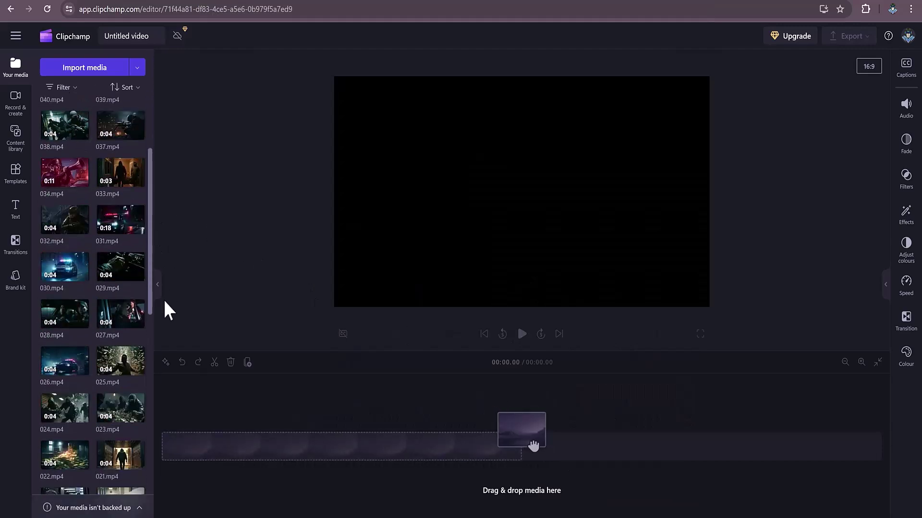
# Sort the media library by Name so the numbered clips list in order.
pyautogui.moveTo(151, 189); pyautogui.dragTo(163, 490)
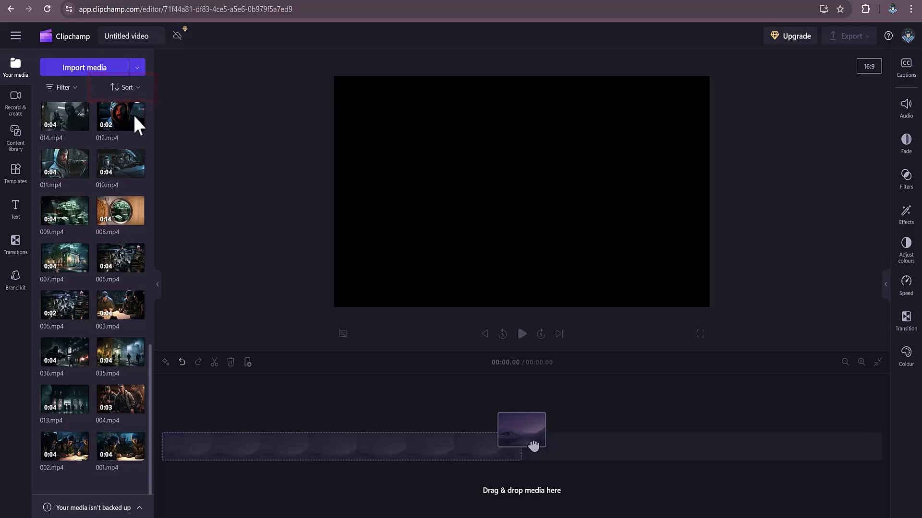
pyautogui.click(136, 88)
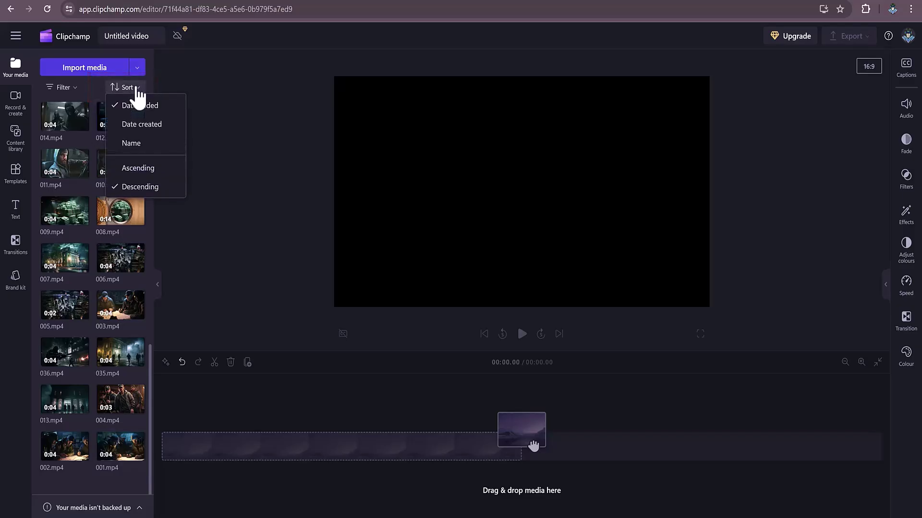
pyautogui.click(138, 143)
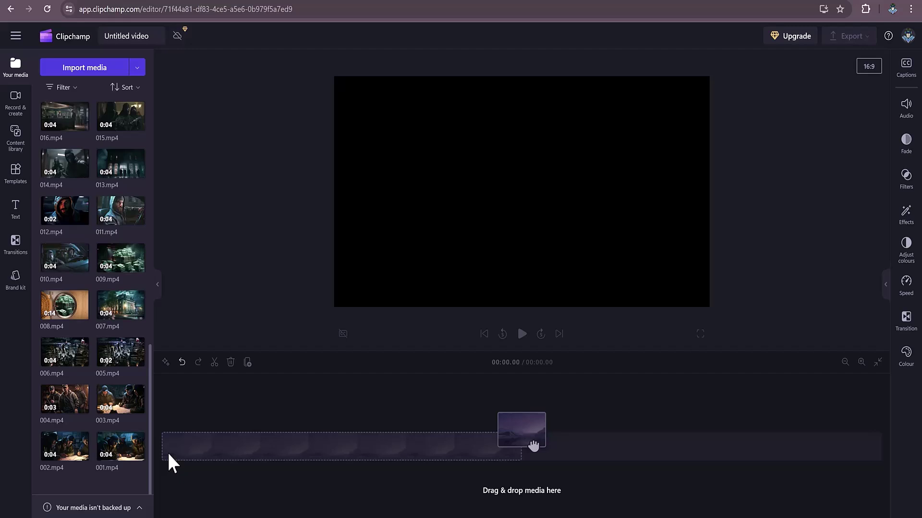
pyautogui.moveTo(119, 448)
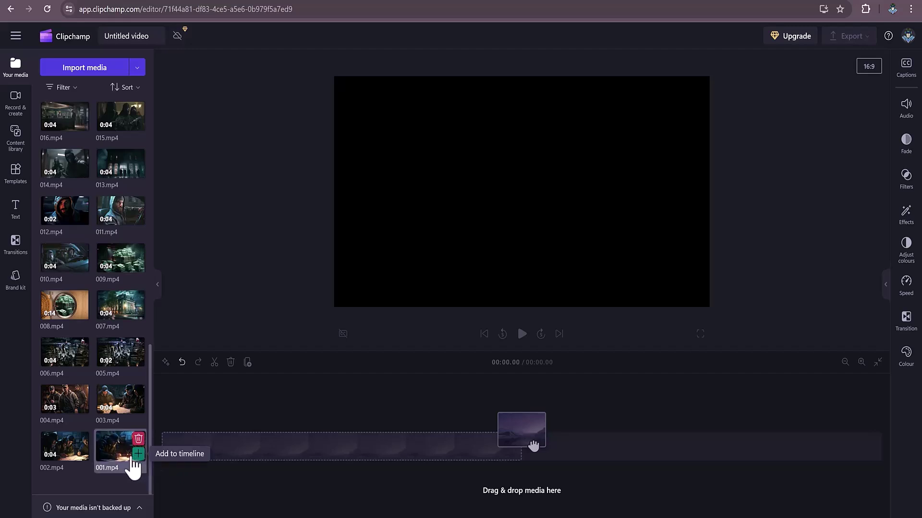
# Add clips 001 through 016 to the timeline in numeric order.
pyautogui.click(138, 454)
pyautogui.click(82, 454)
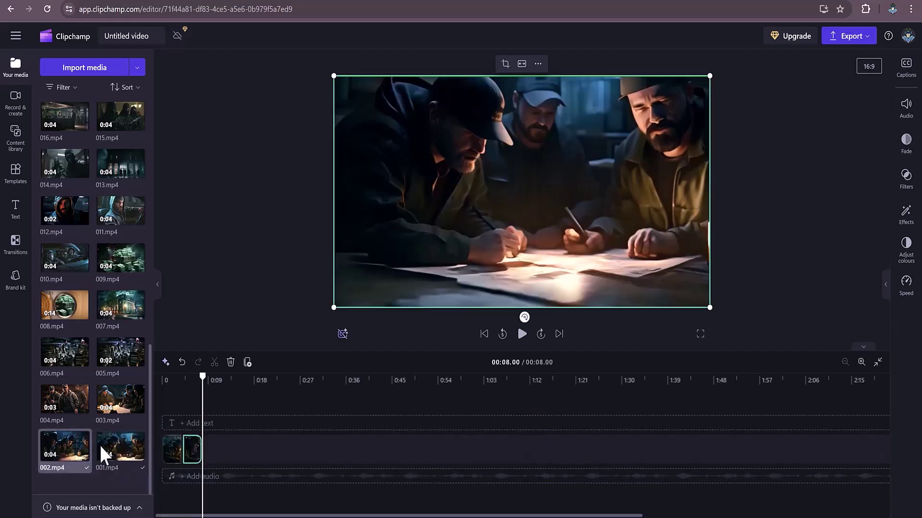
pyautogui.click(138, 407)
pyautogui.click(82, 407)
pyautogui.click(138, 360)
pyautogui.click(82, 360)
pyautogui.click(138, 313)
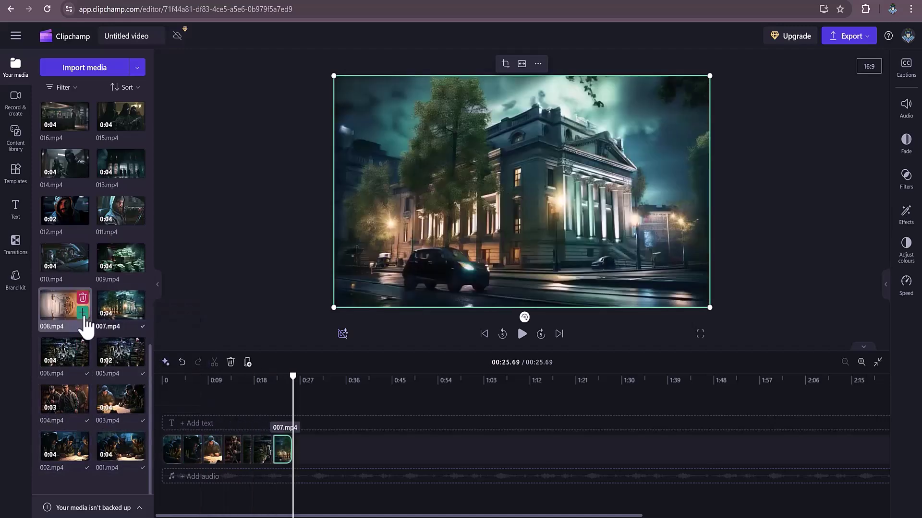
pyautogui.click(83, 313)
pyautogui.click(138, 266)
pyautogui.click(83, 265)
pyautogui.click(138, 218)
pyautogui.click(83, 218)
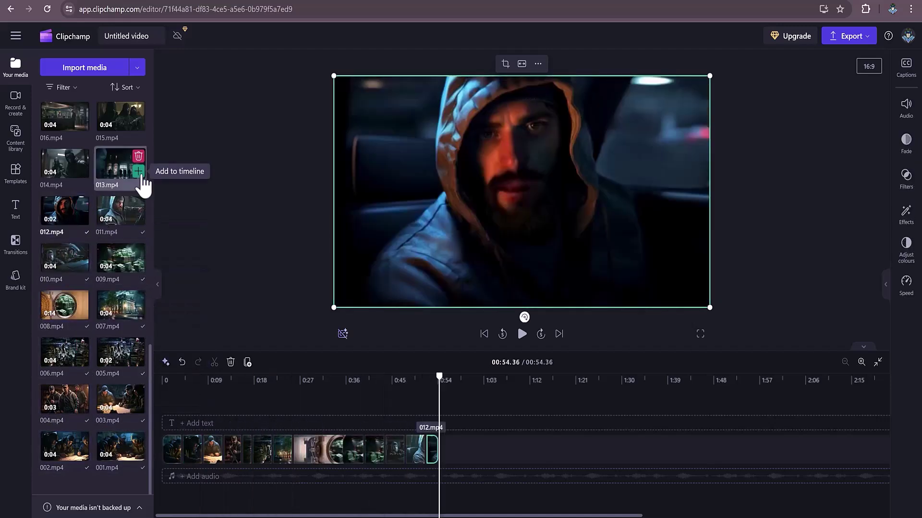
pyautogui.click(138, 171)
pyautogui.click(83, 171)
pyautogui.click(138, 124)
pyautogui.click(82, 124)
# Append clips 017 through 026 to the timeline in order.
pyautogui.moveTo(149, 381); pyautogui.dragTo(174, 237)
pyautogui.click(137, 460)
pyautogui.click(83, 460)
pyautogui.click(138, 413)
pyautogui.click(83, 412)
pyautogui.click(138, 365)
pyautogui.click(83, 365)
pyautogui.click(138, 328)
pyautogui.click(83, 328)
pyautogui.click(138, 280)
pyautogui.click(83, 281)
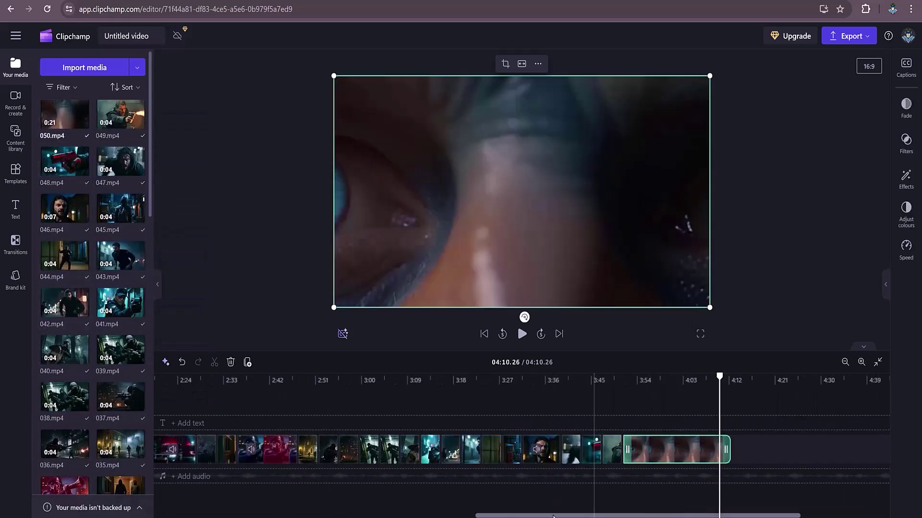
# Zoom the timeline out to see the whole sequence, then back to normal clip spacing.
pyautogui.moveTo(472, 516); pyautogui.dragTo(231, 516)
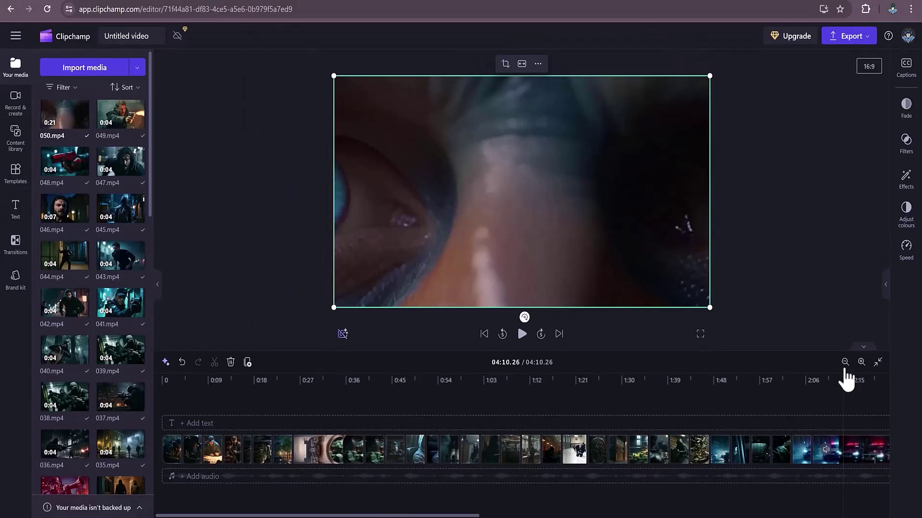
pyautogui.click(844, 363)
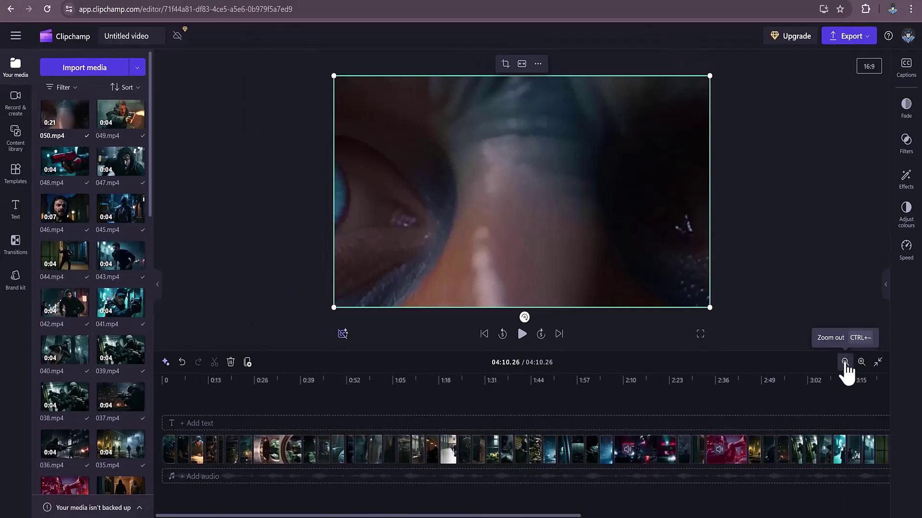
pyautogui.click(844, 362)
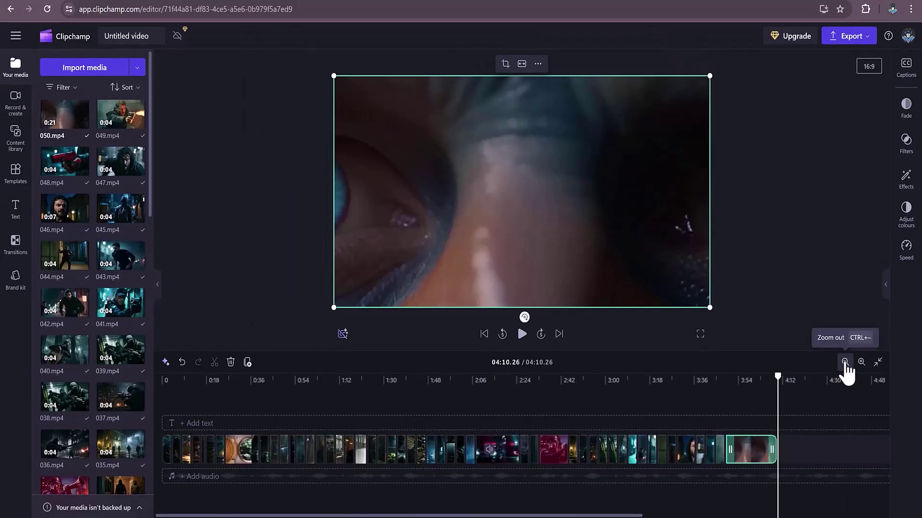
pyautogui.click(845, 362)
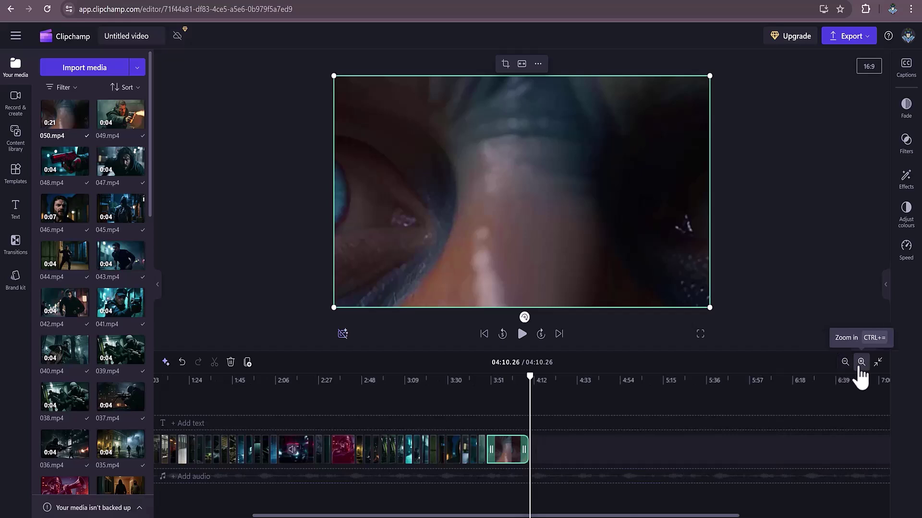
pyautogui.click(861, 362)
pyautogui.click(861, 364)
pyautogui.click(861, 363)
pyautogui.click(862, 364)
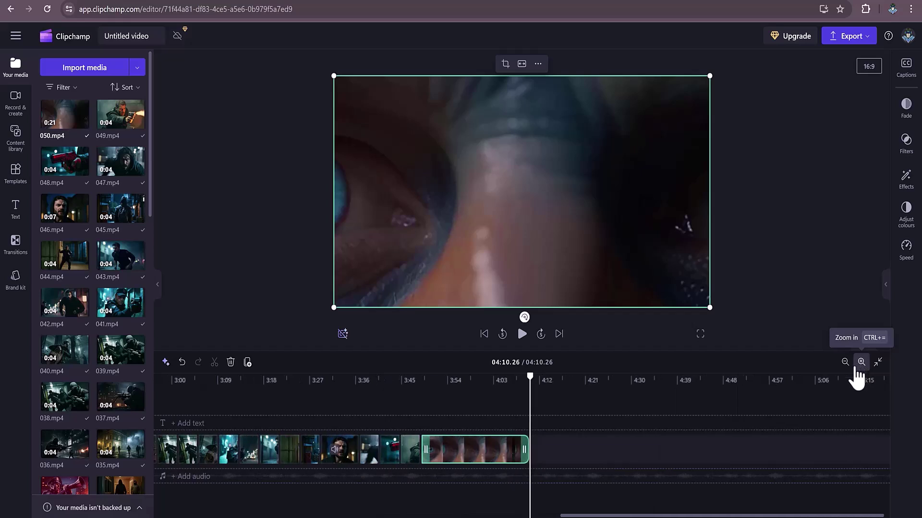
# Play the sequence from the start, pause about seven seconds in, and select the second clip.
pyautogui.moveTo(693, 516); pyautogui.dragTo(270, 512)
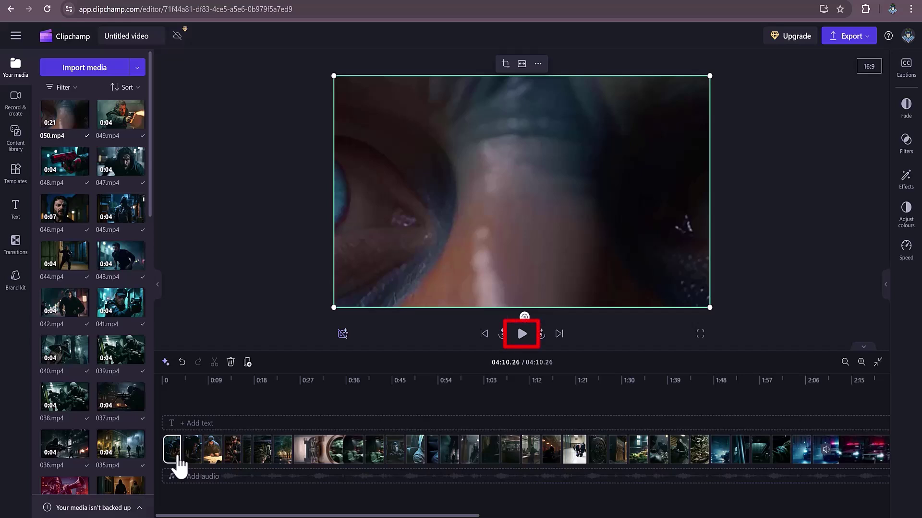
pyautogui.click(522, 333)
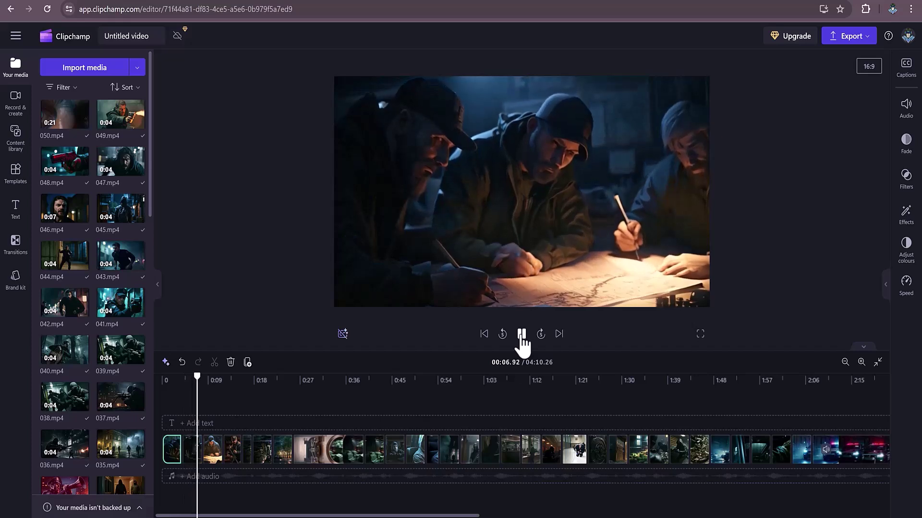
pyautogui.click(522, 336)
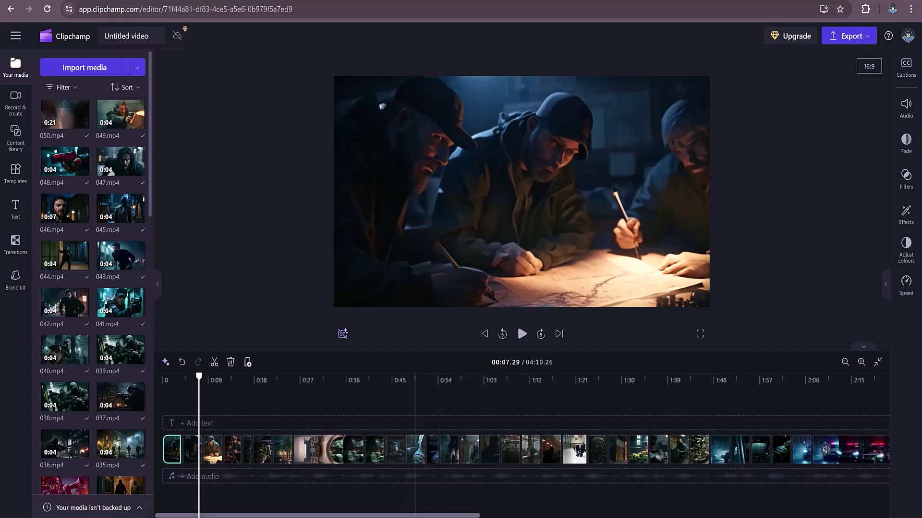
pyautogui.click(196, 459)
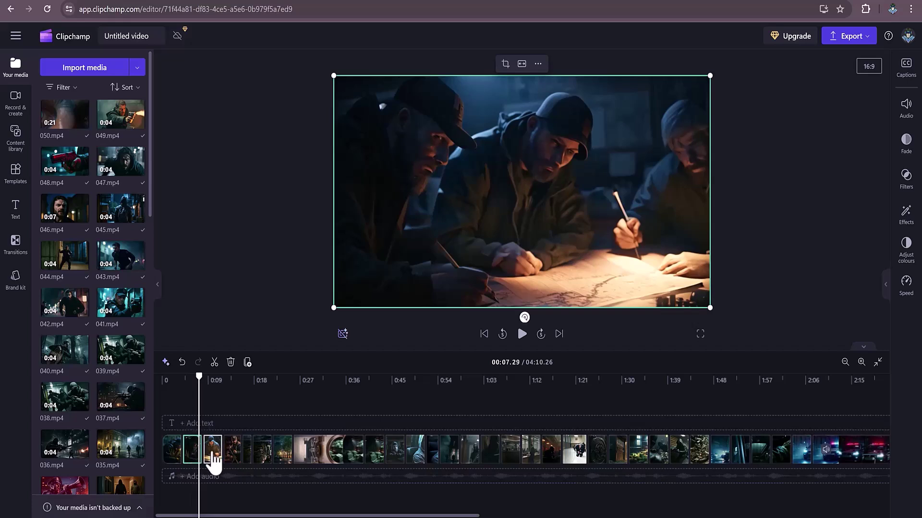
# Select every clip except the first and drag them right, leaving a gap after clip 001.
pyautogui.hotkey('ctrl', 'a')
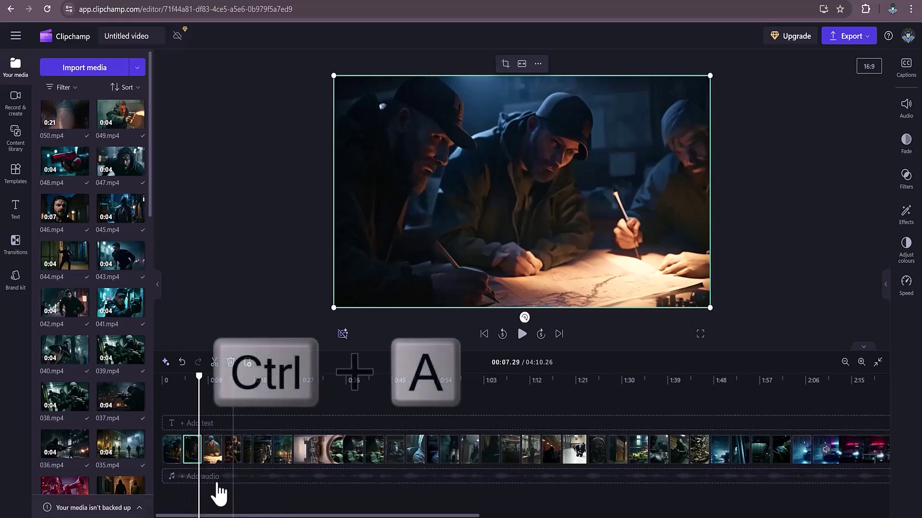
pyautogui.hotkey('ctrl', 'a')
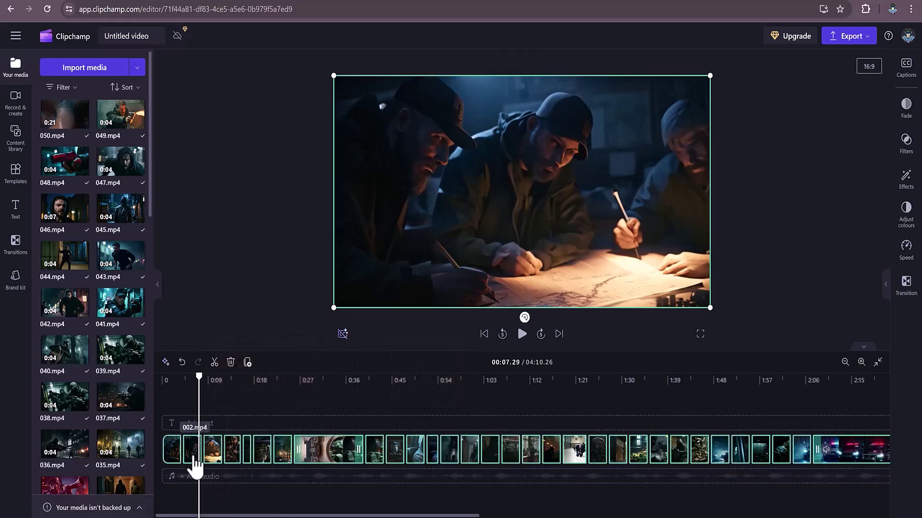
pyautogui.press('shift')
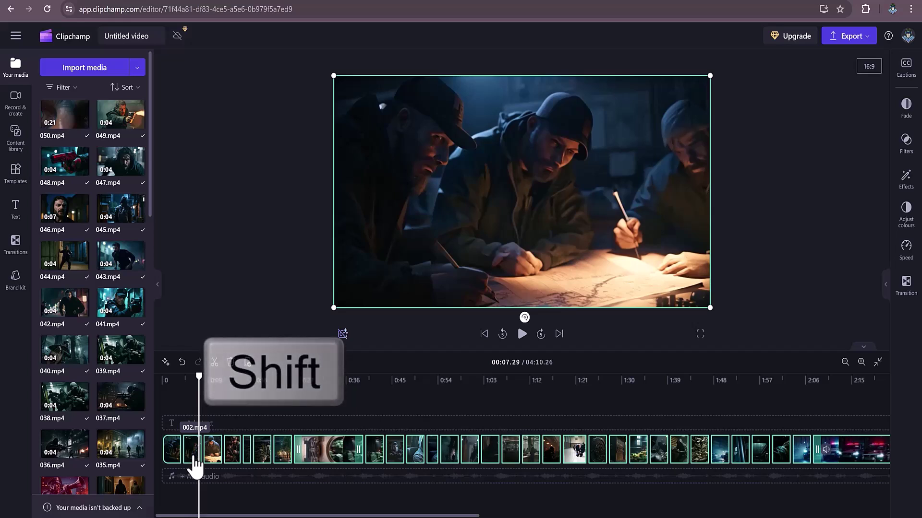
pyautogui.moveTo(180, 463)
pyautogui.mouseDown()
pyautogui.moveTo(206, 453)
pyautogui.moveTo(261, 457)
pyautogui.mouseUp()
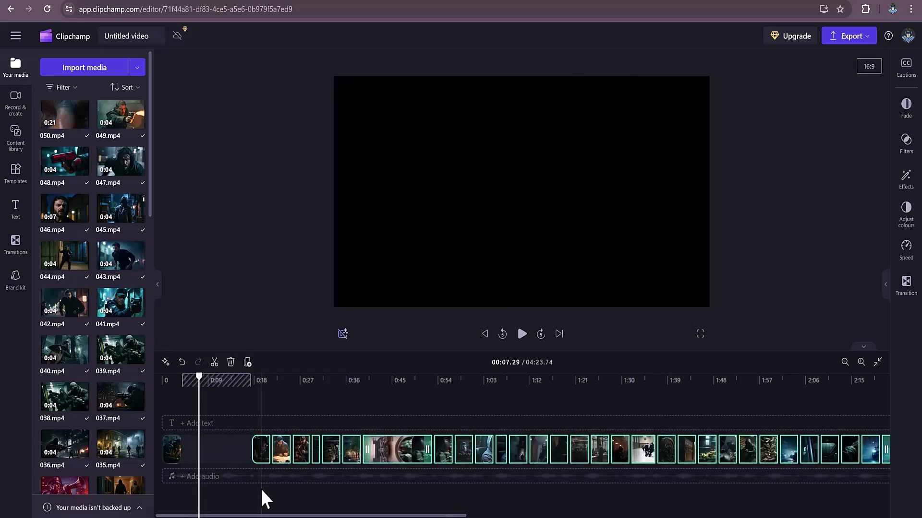
pyautogui.click(176, 462)
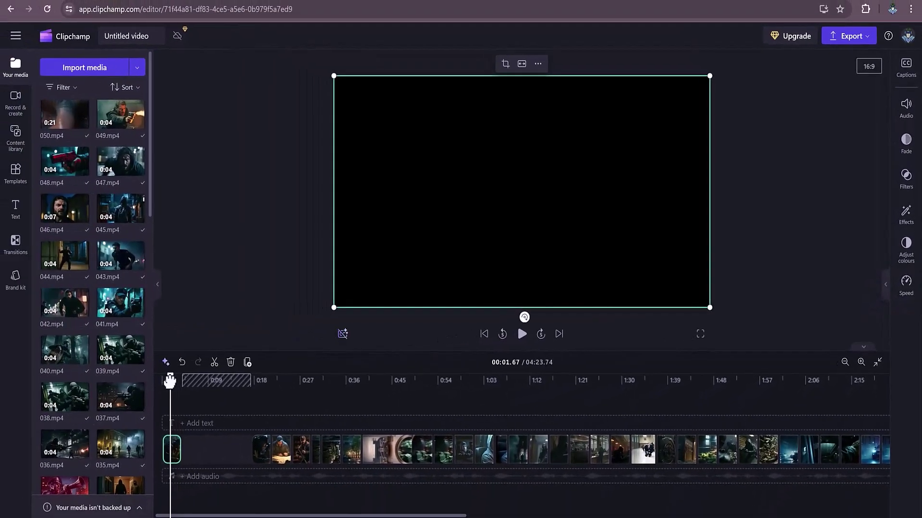
# Set the first clip's playback speed to 0.9×.
pyautogui.click(907, 284)
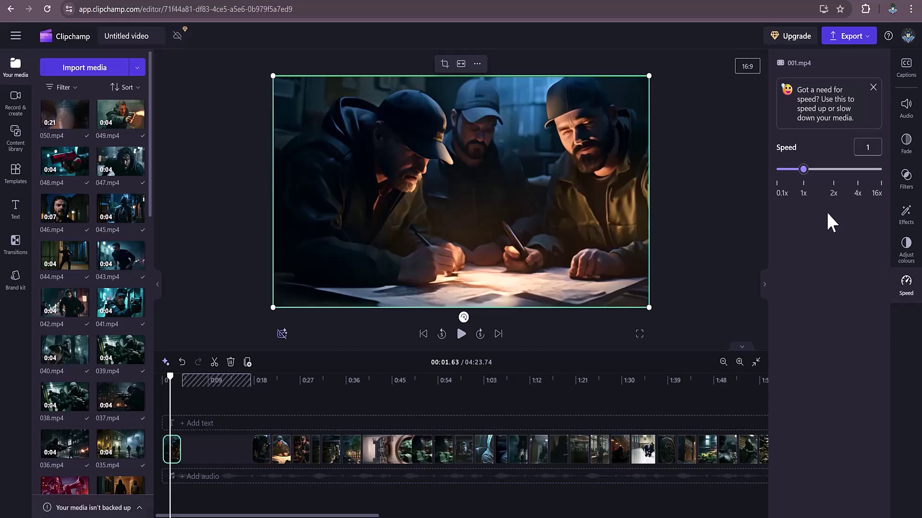
pyautogui.moveTo(805, 175); pyautogui.dragTo(816, 176)
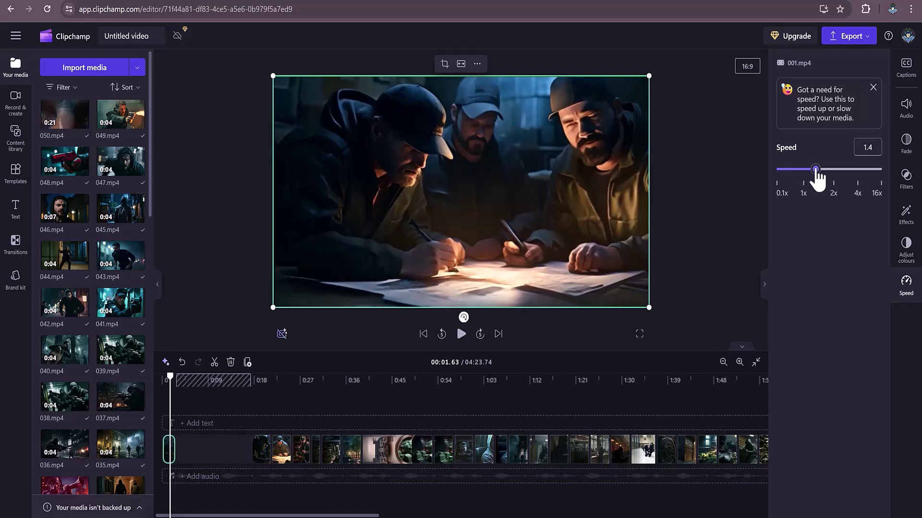
pyautogui.moveTo(816, 175)
pyautogui.mouseDown()
pyautogui.moveTo(783, 177)
pyautogui.moveTo(805, 183)
pyautogui.mouseUp()
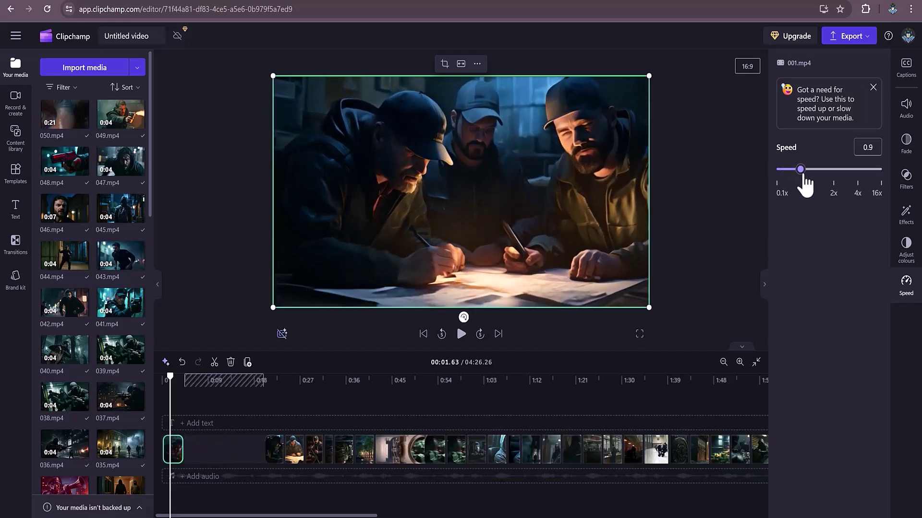
# Preview the slowed opening, then drag 002.mp4 left to sit directly after clip 001.
pyautogui.moveTo(171, 377); pyautogui.dragTo(158, 378)
pyautogui.click(462, 335)
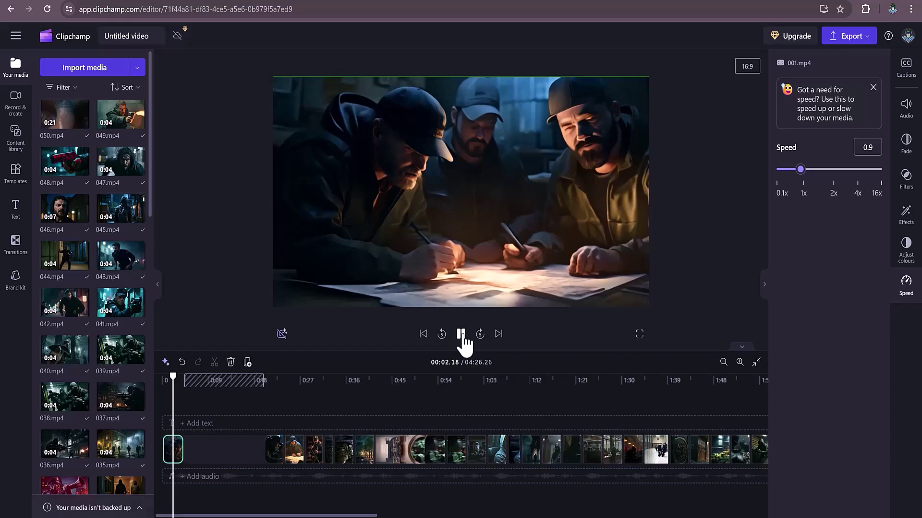
pyautogui.click(462, 335)
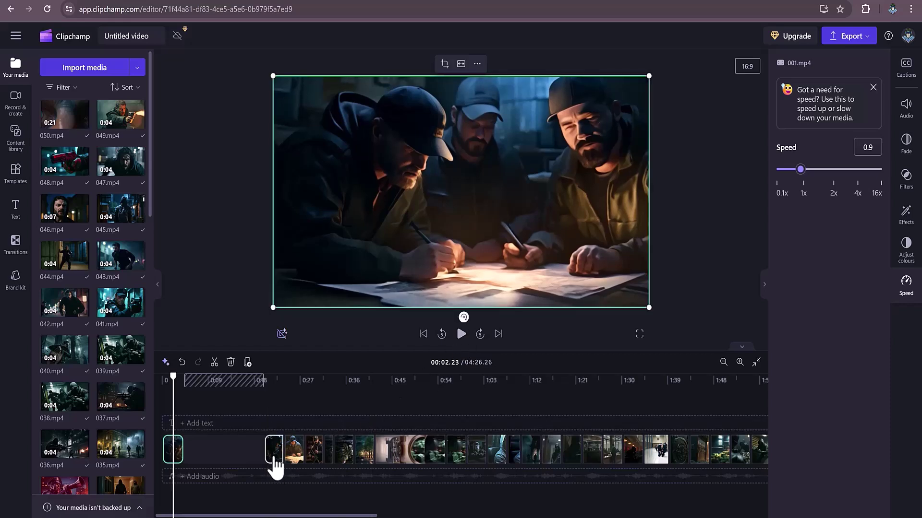
pyautogui.moveTo(274, 459); pyautogui.dragTo(189, 449)
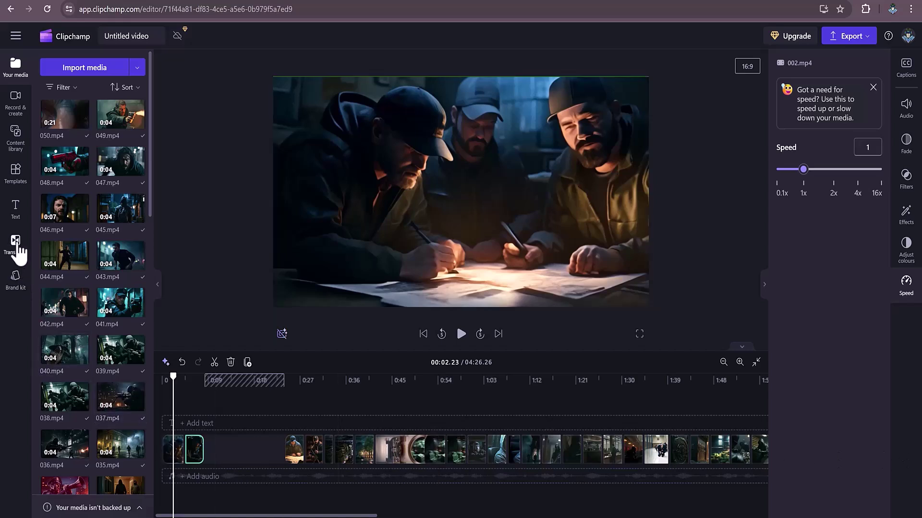
# Drop a Cross fade transition between clips 001 and 002 and preview it from 0:00.
pyautogui.click(19, 254)
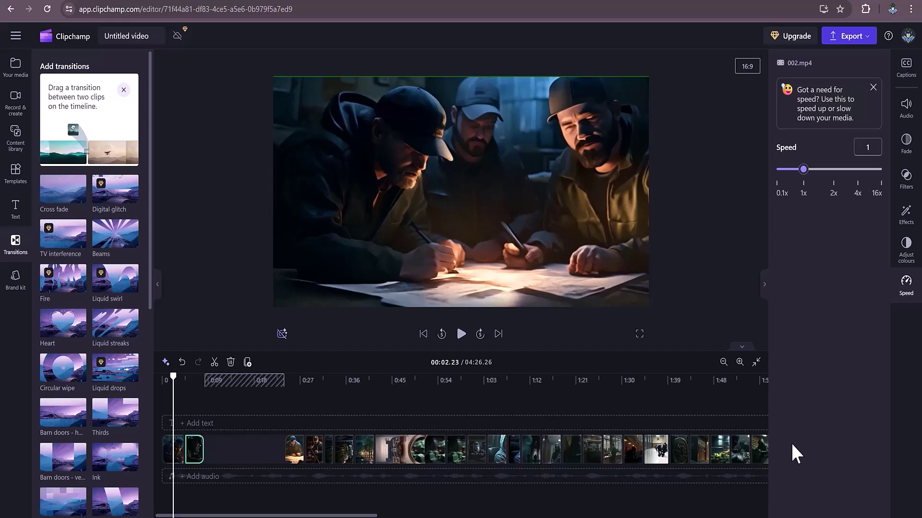
pyautogui.click(739, 363)
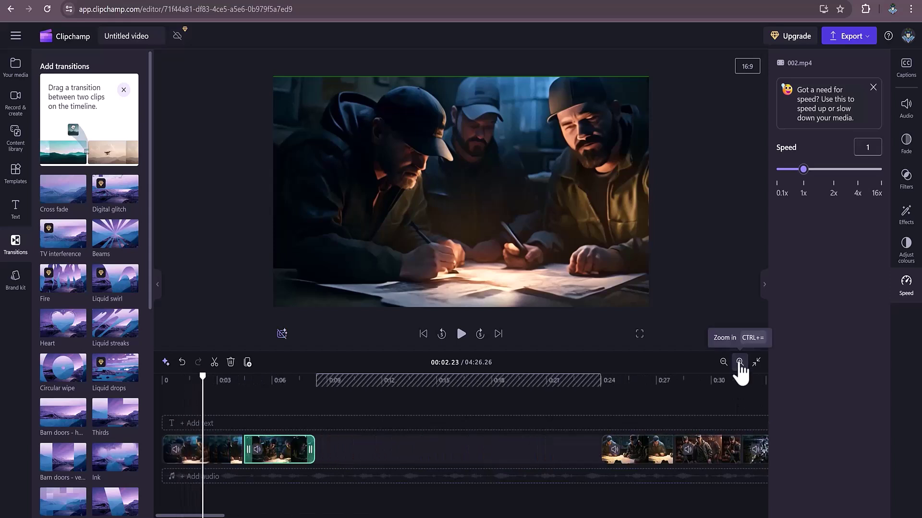
pyautogui.click(739, 363)
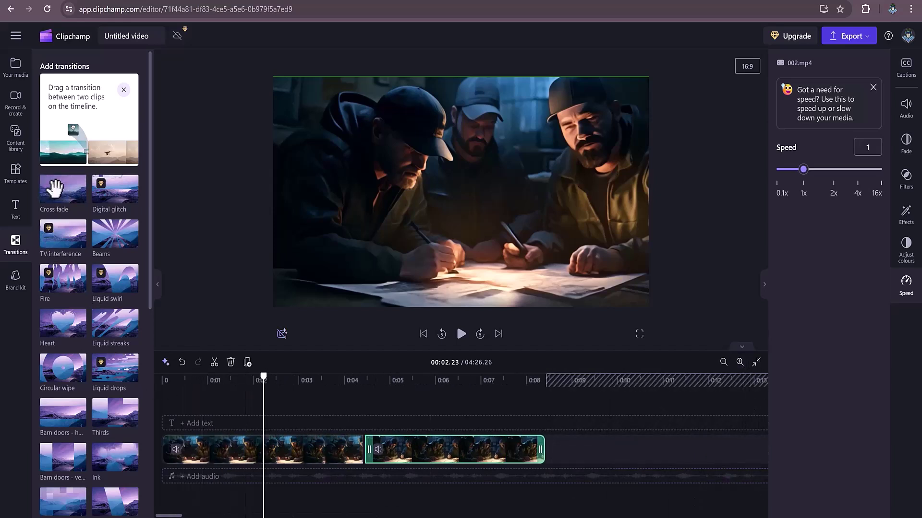
pyautogui.moveTo(62, 194)
pyautogui.mouseDown()
pyautogui.moveTo(142, 241)
pyautogui.moveTo(369, 449)
pyautogui.mouseUp()
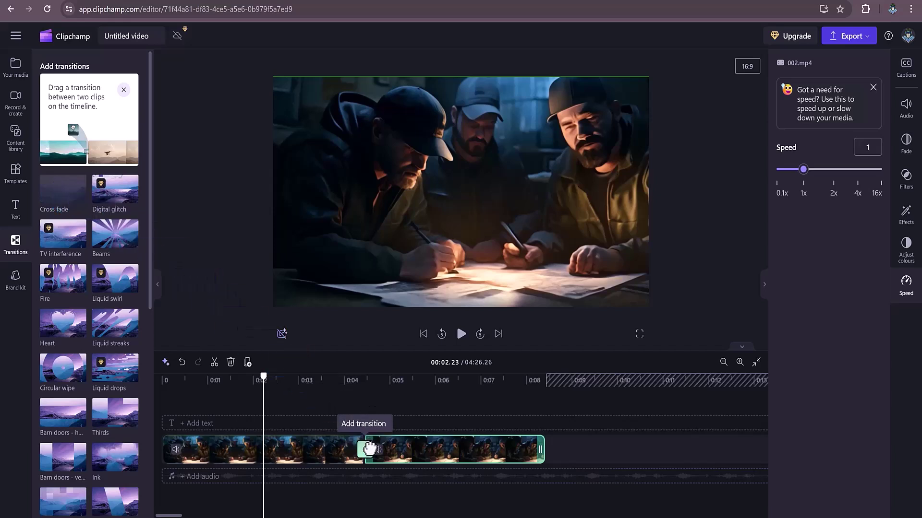
pyautogui.moveTo(369, 450); pyautogui.dragTo(368, 450)
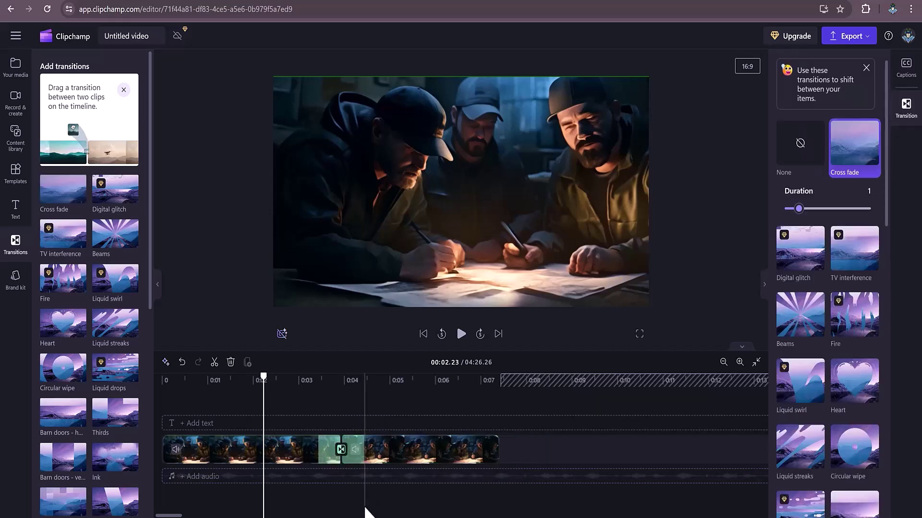
pyautogui.moveTo(263, 377); pyautogui.dragTo(162, 379)
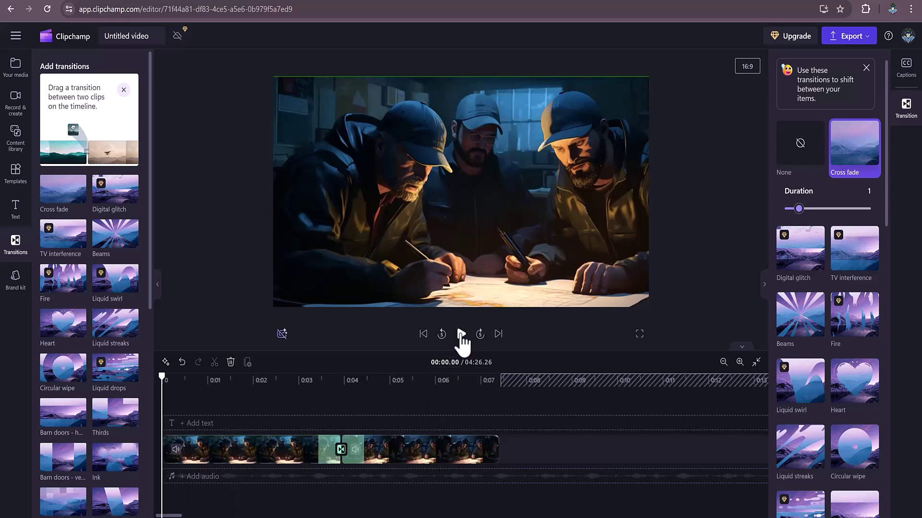
pyautogui.click(461, 335)
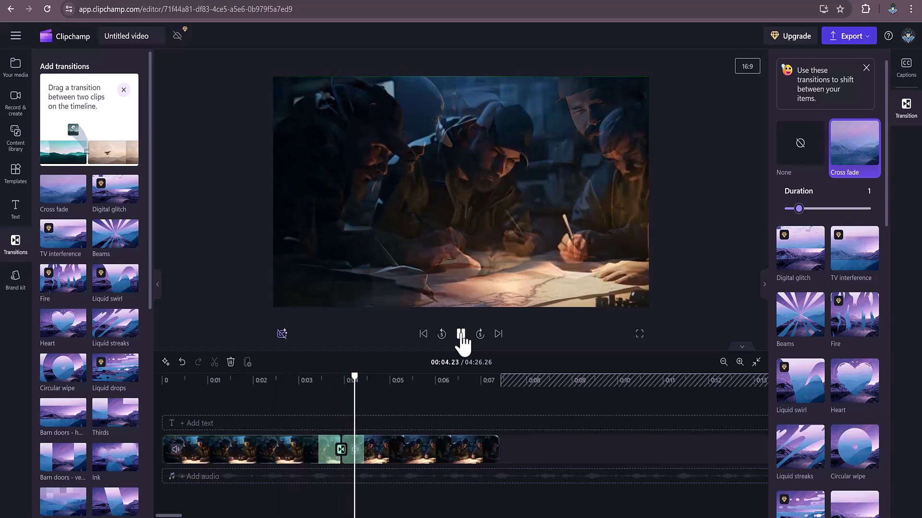
# Replace the cross fade with a Liquid streaks transition and preview it.
pyautogui.click(461, 335)
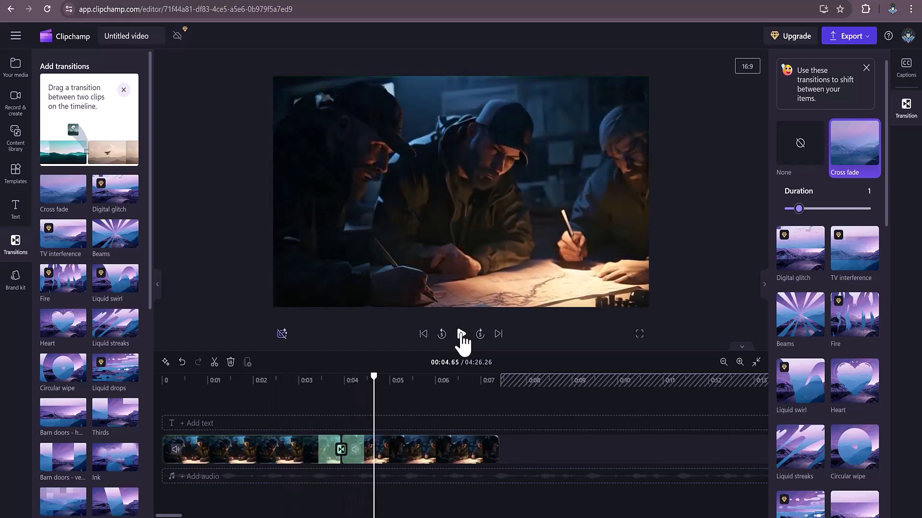
pyautogui.scroll(-1, 56, 334)
pyautogui.scroll(-1, 55, 333)
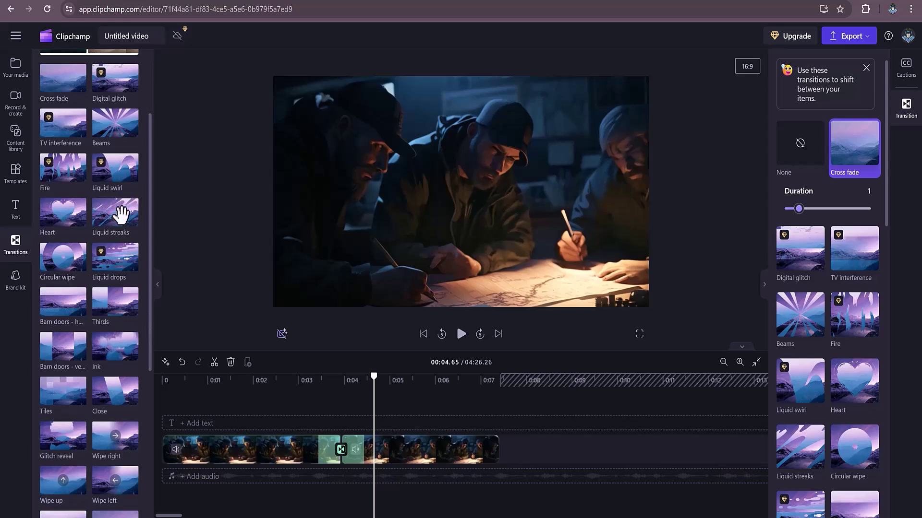
pyautogui.moveTo(120, 214); pyautogui.dragTo(345, 454)
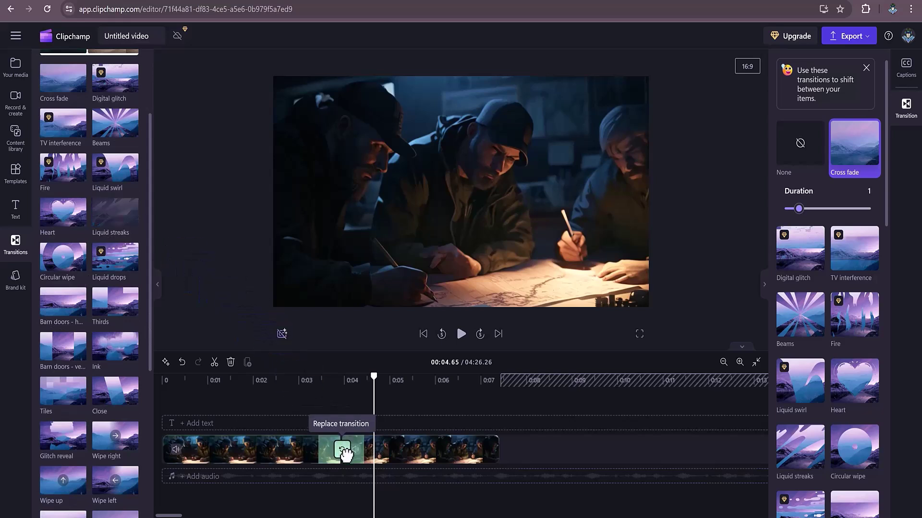
pyautogui.moveTo(374, 378); pyautogui.dragTo(305, 384)
pyautogui.click(302, 379)
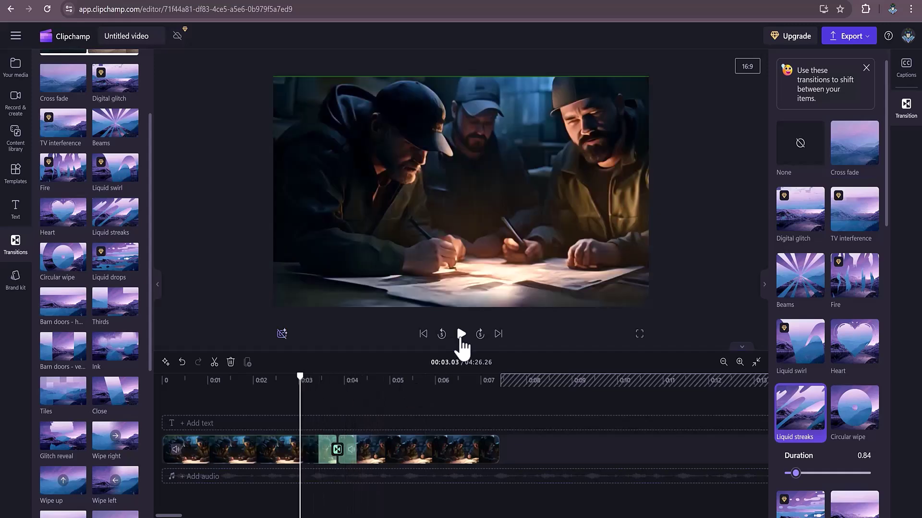
pyautogui.click(461, 338)
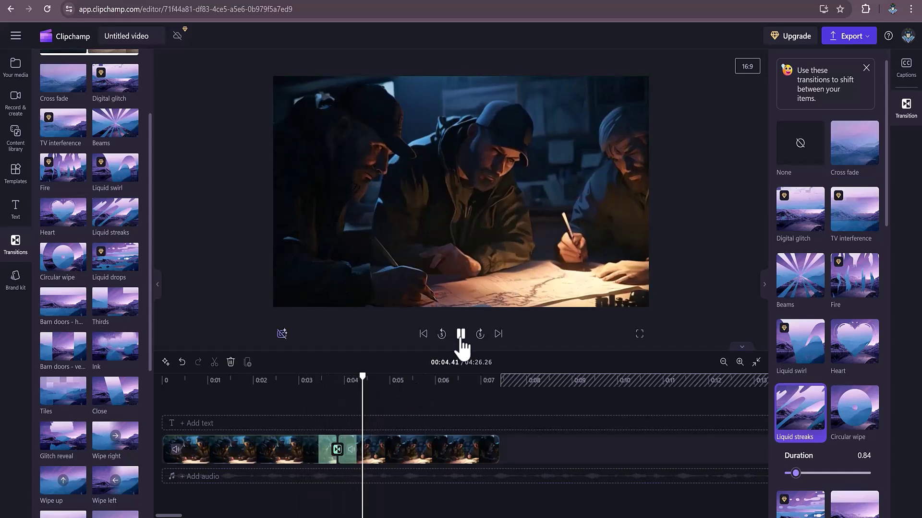
# Lengthen the Liquid streaks transition to 1.9 seconds.
pyautogui.click(356, 458)
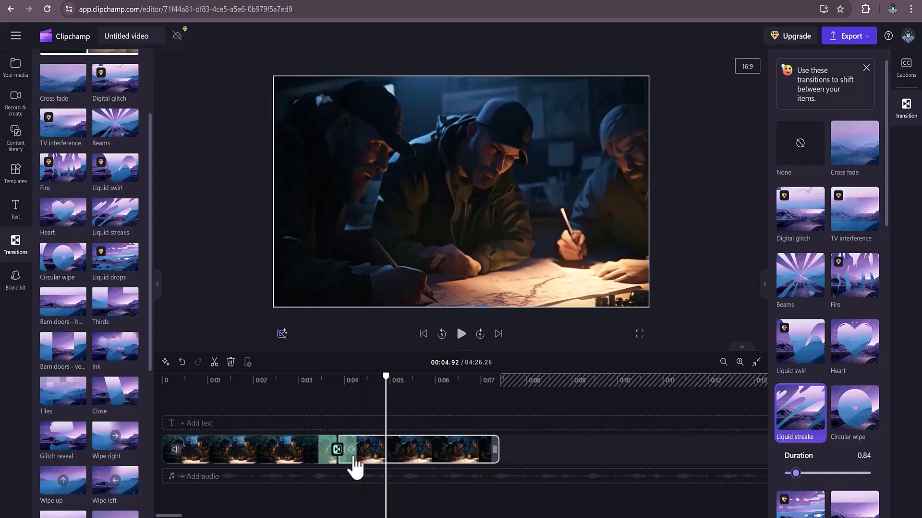
pyautogui.click(338, 453)
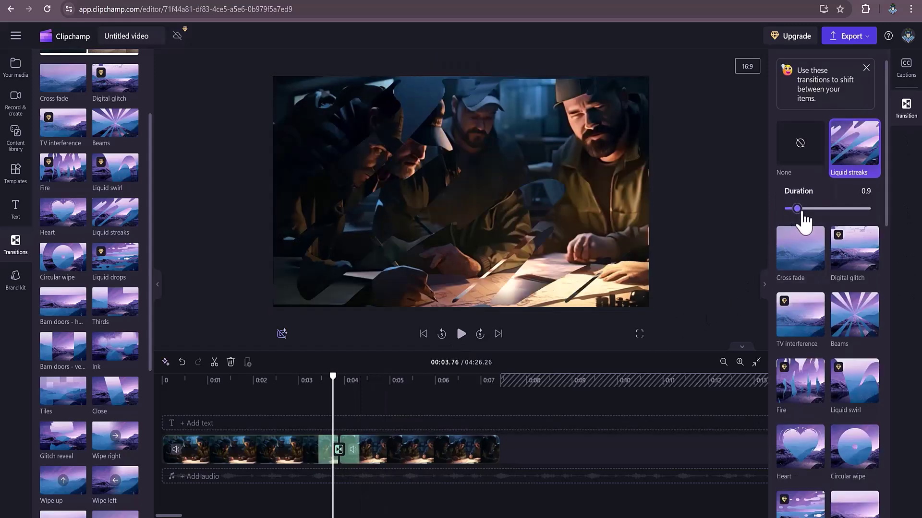
pyautogui.moveTo(804, 215); pyautogui.dragTo(817, 215)
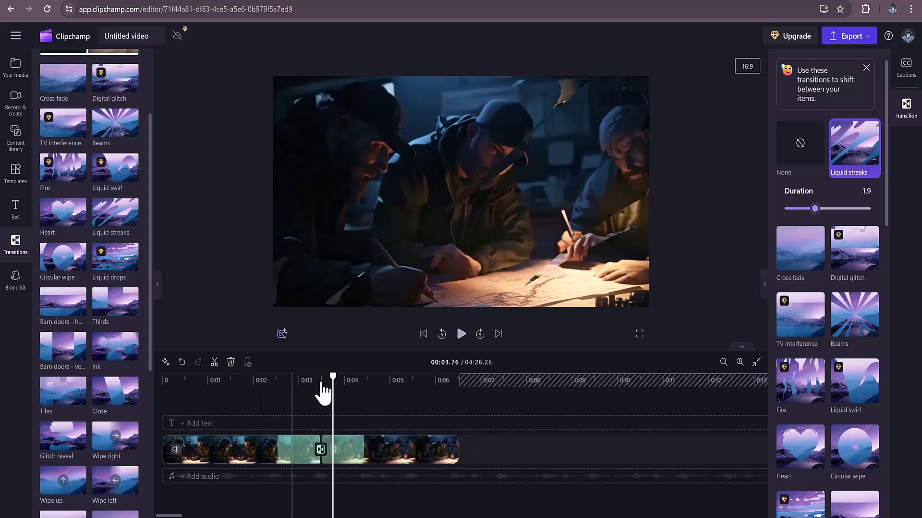
# Preview the opening and switch the transition back to Cross fade.
pyautogui.moveTo(333, 378); pyautogui.dragTo(133, 405)
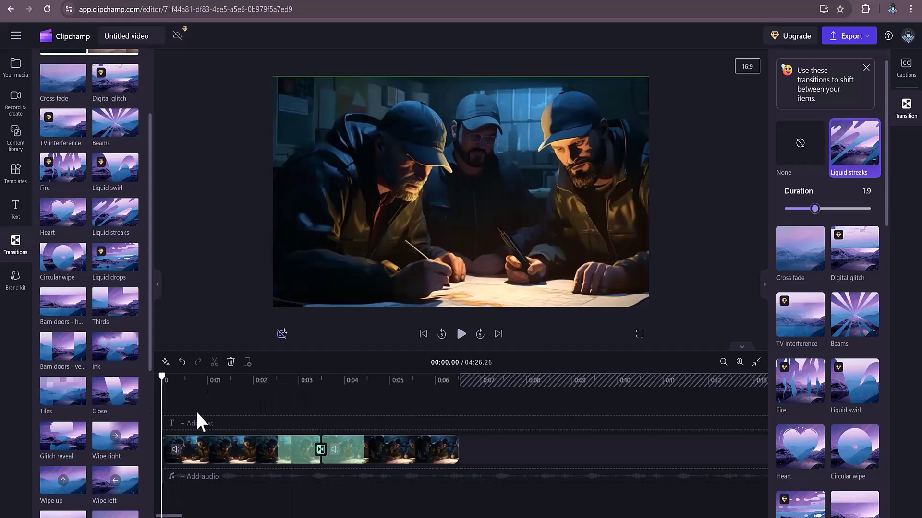
pyautogui.click(461, 335)
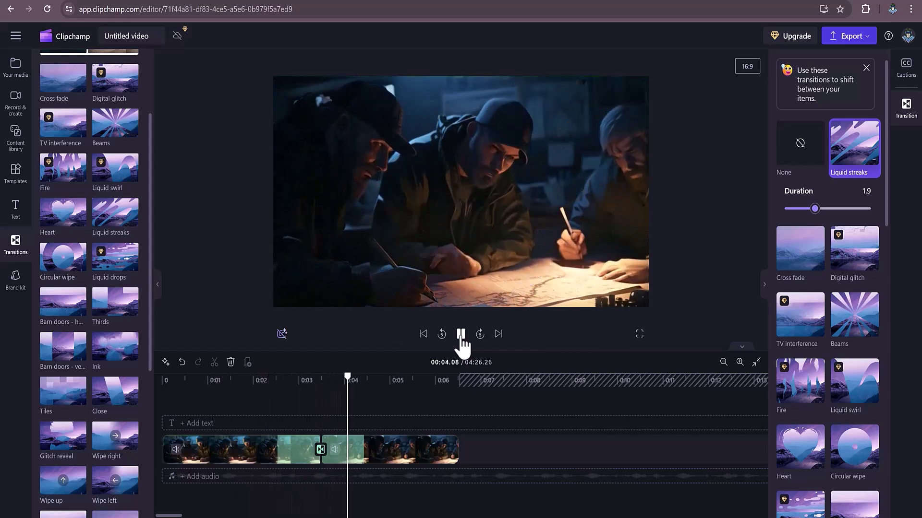
pyautogui.click(461, 334)
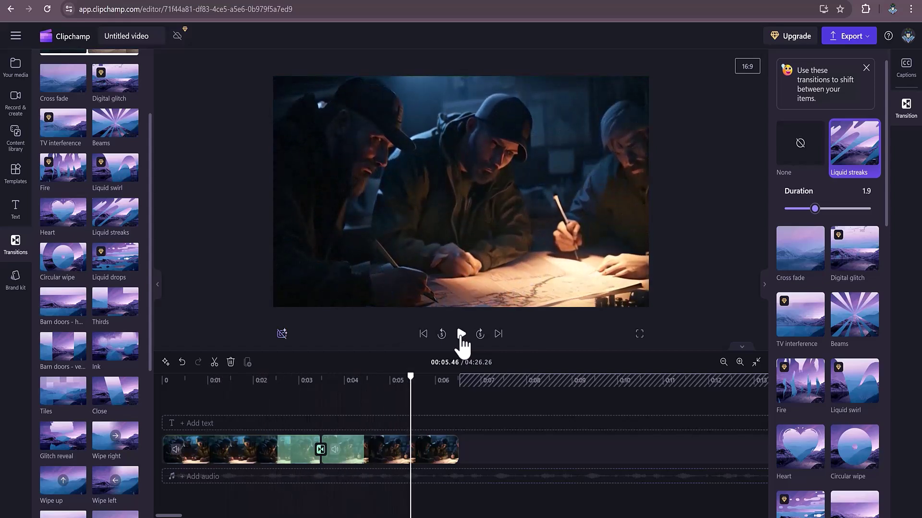
pyautogui.click(801, 259)
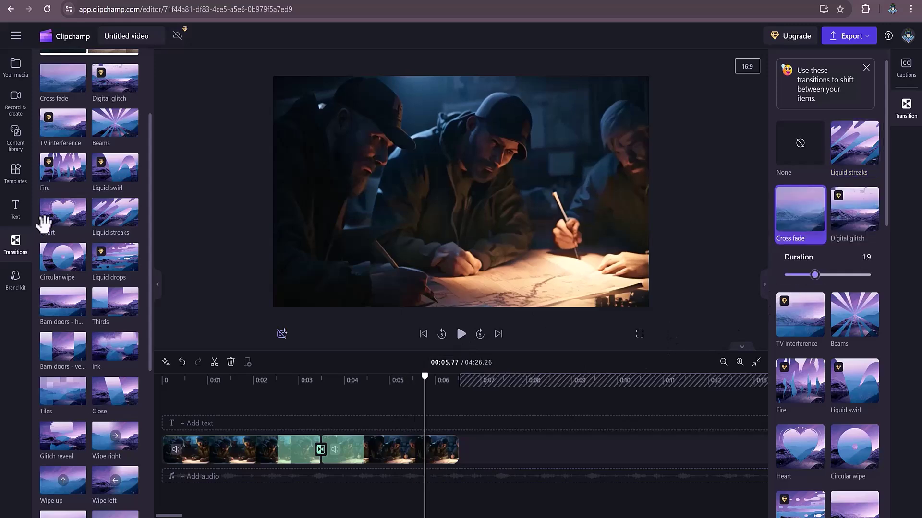
pyautogui.scroll(-5, 65, 254)
pyautogui.scroll(3, 62, 249)
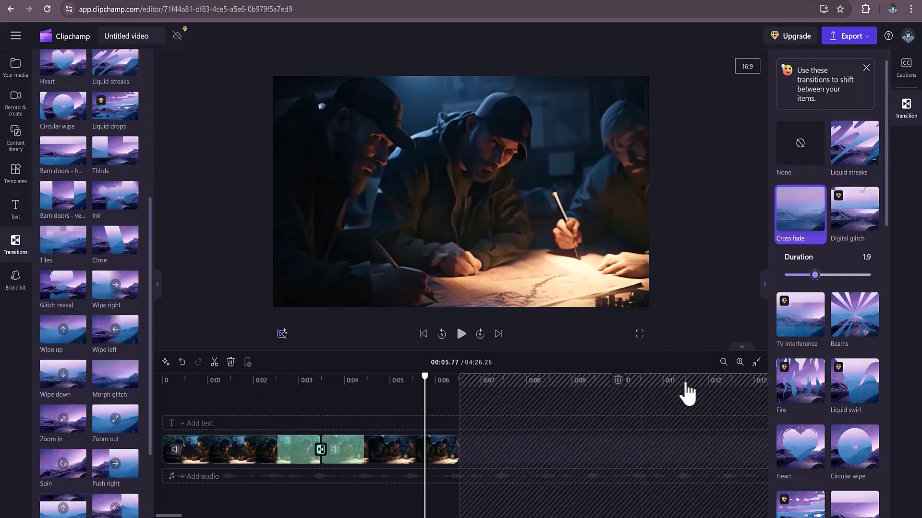
# Move clips 003.mp4 and 004.mp4 left beside the first clips.
pyautogui.click(723, 362)
pyautogui.click(723, 362)
pyautogui.moveTo(552, 449); pyautogui.dragTo(288, 449)
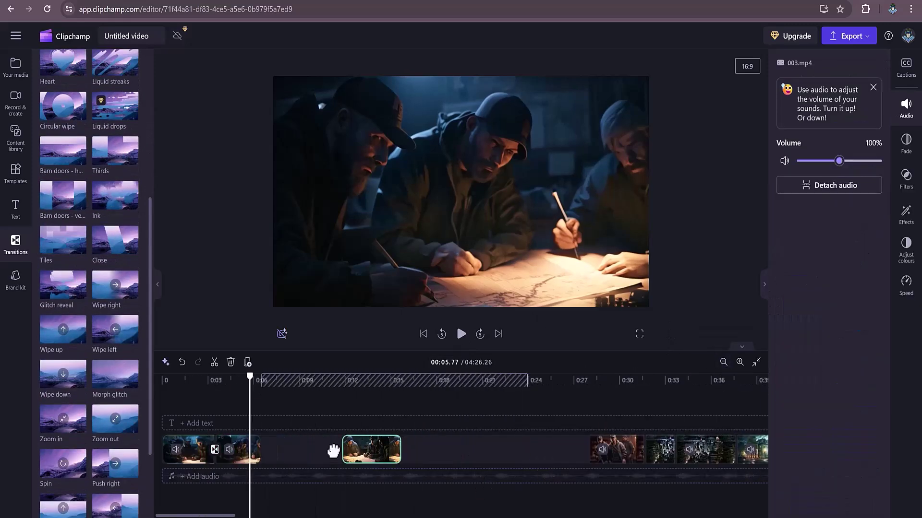
pyautogui.click(461, 335)
pyautogui.moveTo(617, 448); pyautogui.dragTo(351, 449)
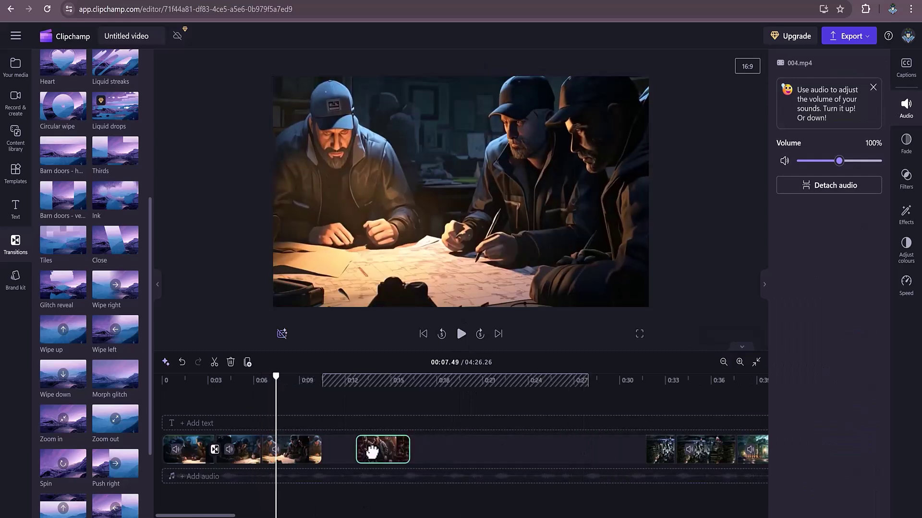
# Shift a block of 26 clips, then the remaining 20, left to close the gaps.
pyautogui.click(722, 362)
pyautogui.click(723, 362)
pyautogui.moveTo(766, 490)
pyautogui.mouseDown()
pyautogui.moveTo(300, 444)
pyautogui.moveTo(232, 449)
pyautogui.mouseUp()
pyautogui.hscroll(5, 708, 480)
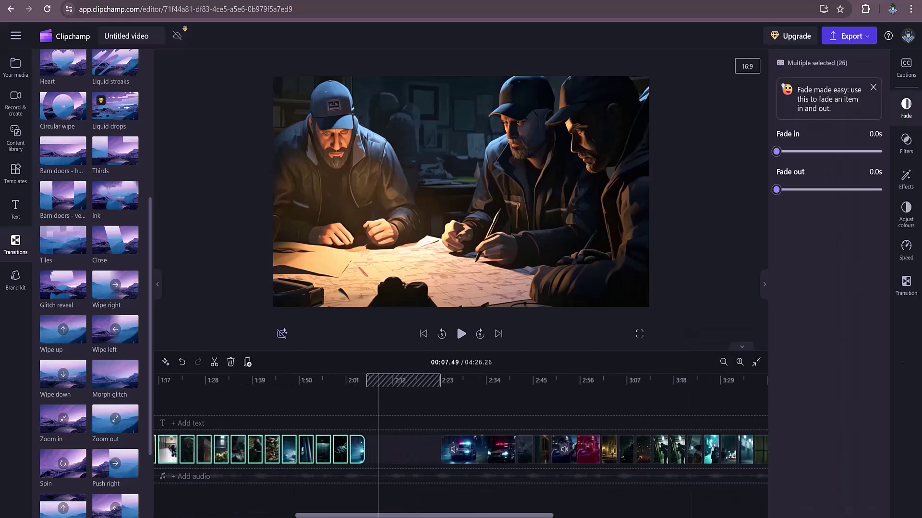
pyautogui.click(723, 363)
pyautogui.moveTo(749, 475); pyautogui.dragTo(412, 453)
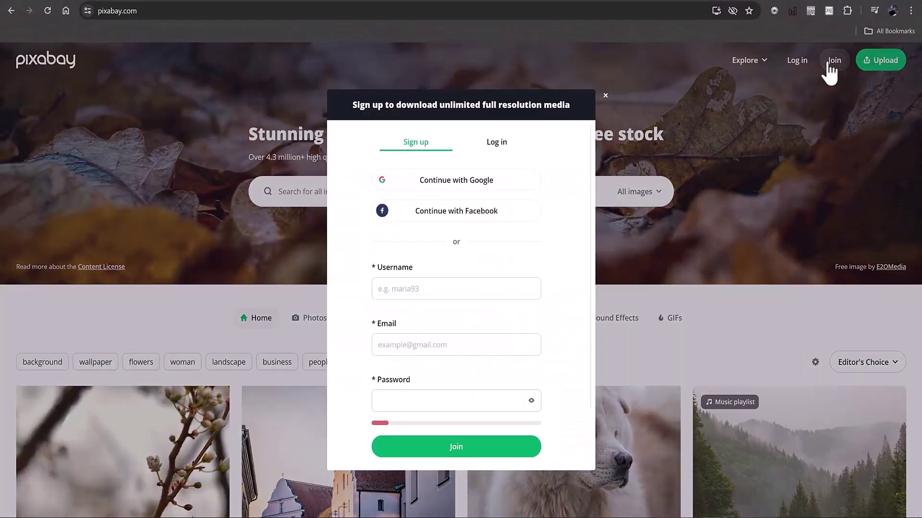
# Sign in to Pixabay with Google and go to its Music page.
pyautogui.click(469, 183)
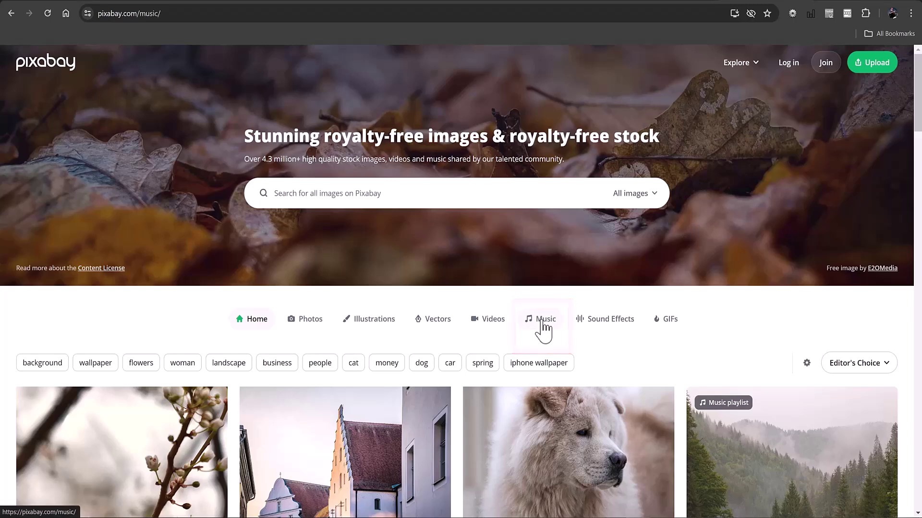
pyautogui.click(543, 327)
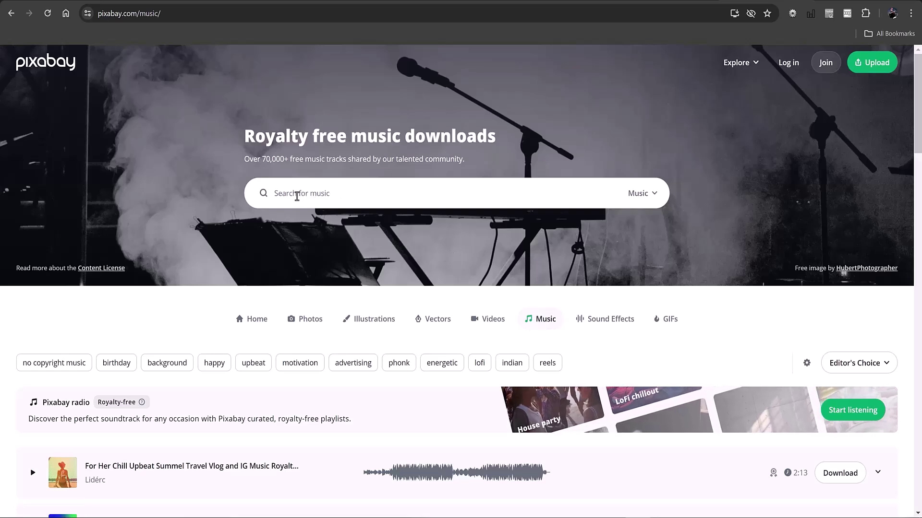
# Search Pixabay music for 'epic trailer'.
pyautogui.click(297, 196)
pyautogui.write('epic trailer')
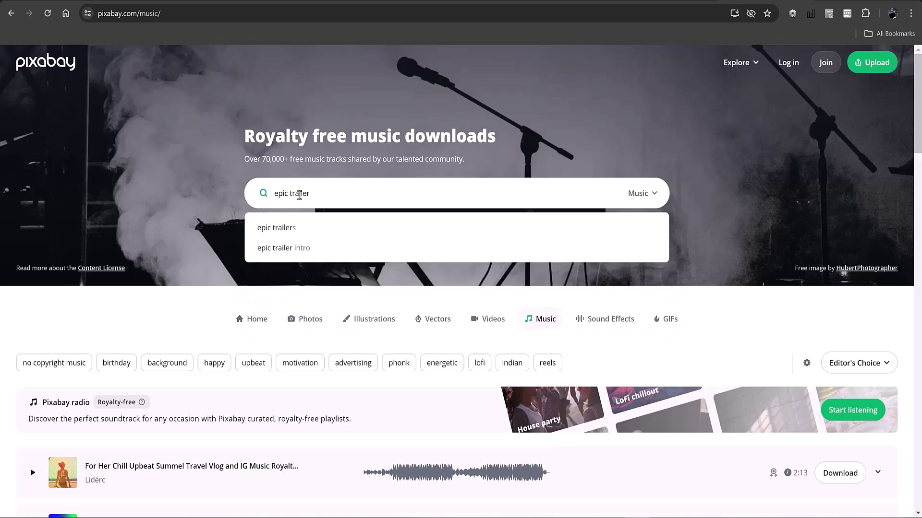
pyautogui.press('Return')
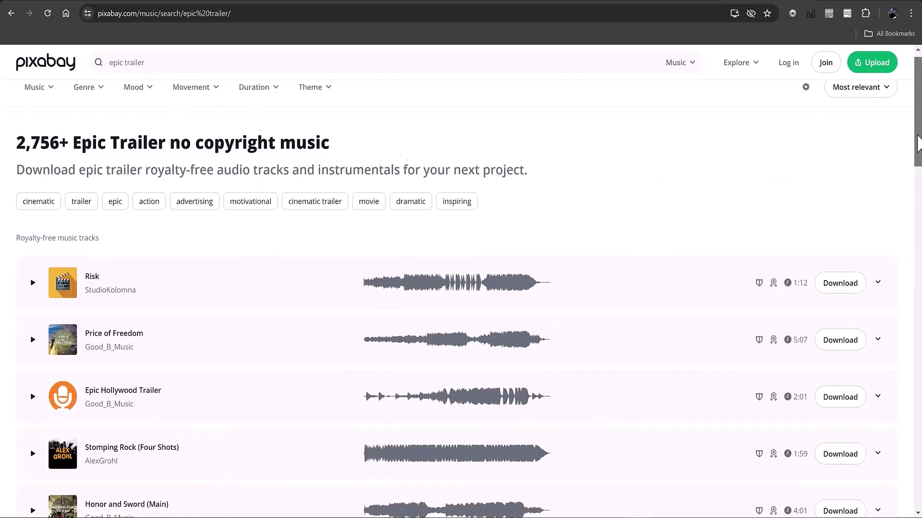
pyautogui.scroll(-2, 918, 158)
pyautogui.moveTo(917, 158); pyautogui.dragTo(918, 253)
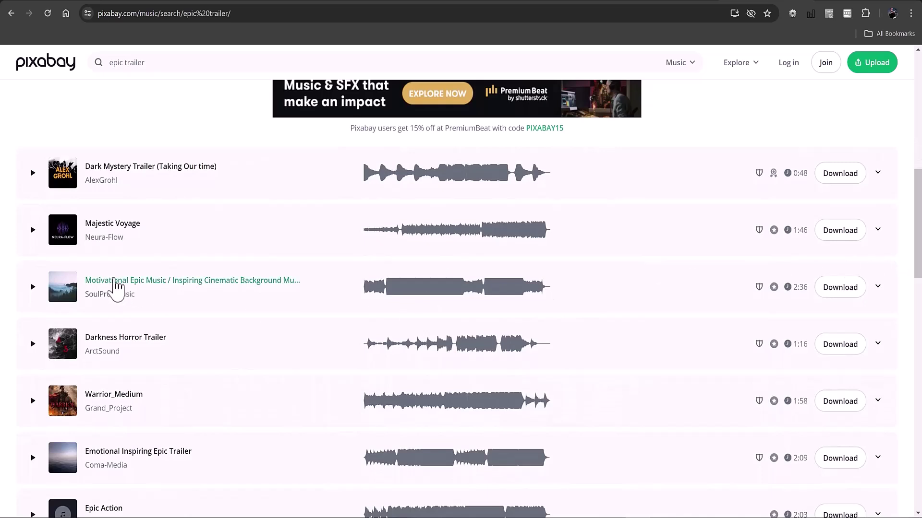
# Preview the Majestic Voyage and Darkness Horror Trailer tracks.
pyautogui.click(33, 230)
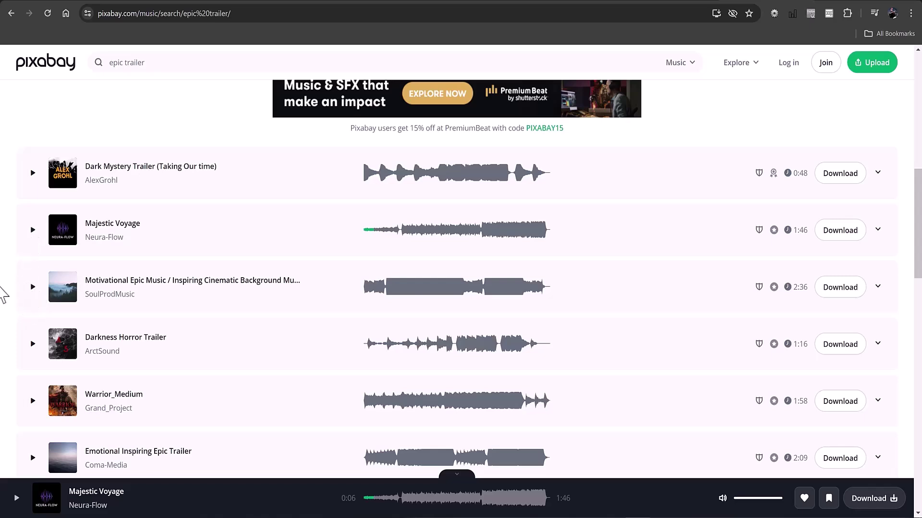
pyautogui.scroll(-2, 5, 277)
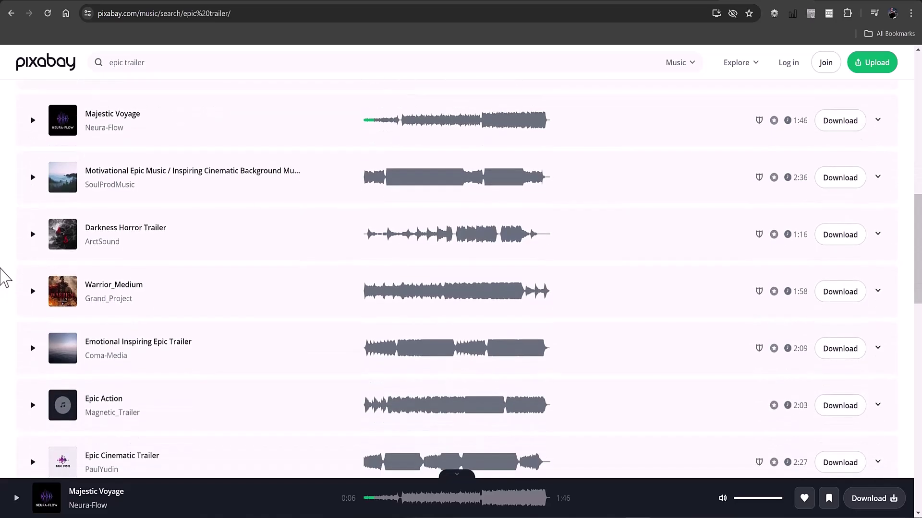
pyautogui.click(33, 235)
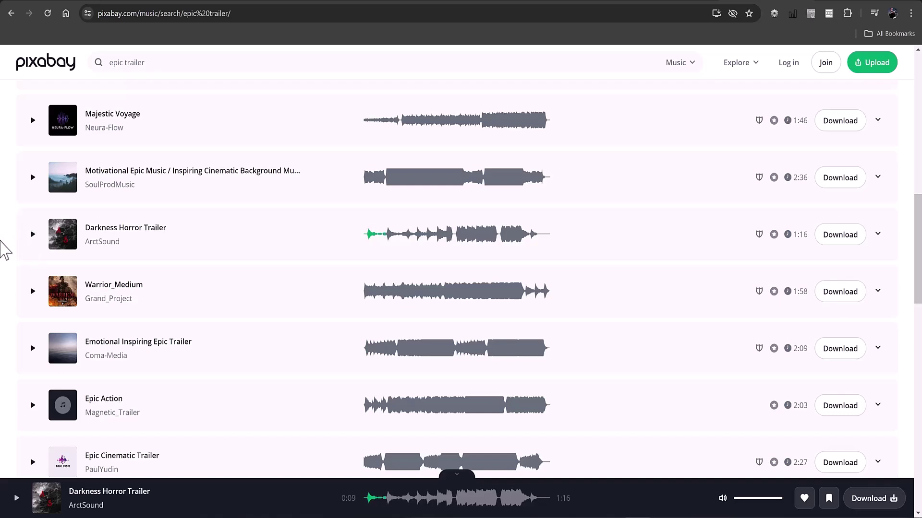
pyautogui.scroll(-2, 6, 249)
pyautogui.scroll(-1, 6, 250)
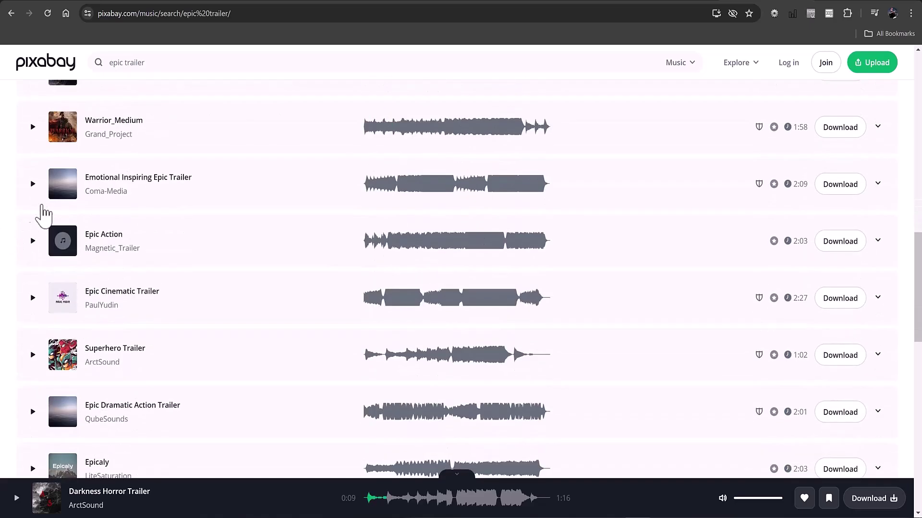
# Preview Emotional Inspiring Epic Trailer, download its MP3, and dismiss the thank-you popup.
pyautogui.click(33, 184)
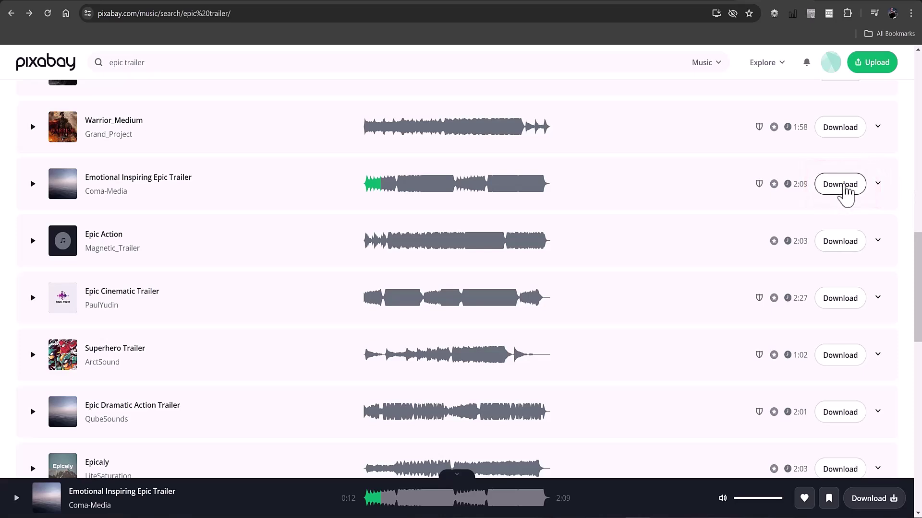
pyautogui.click(844, 185)
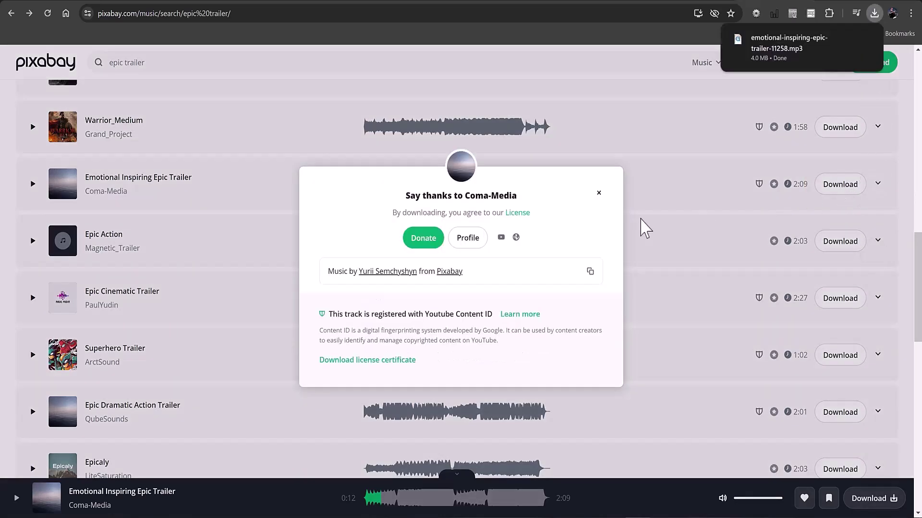
pyautogui.click(599, 193)
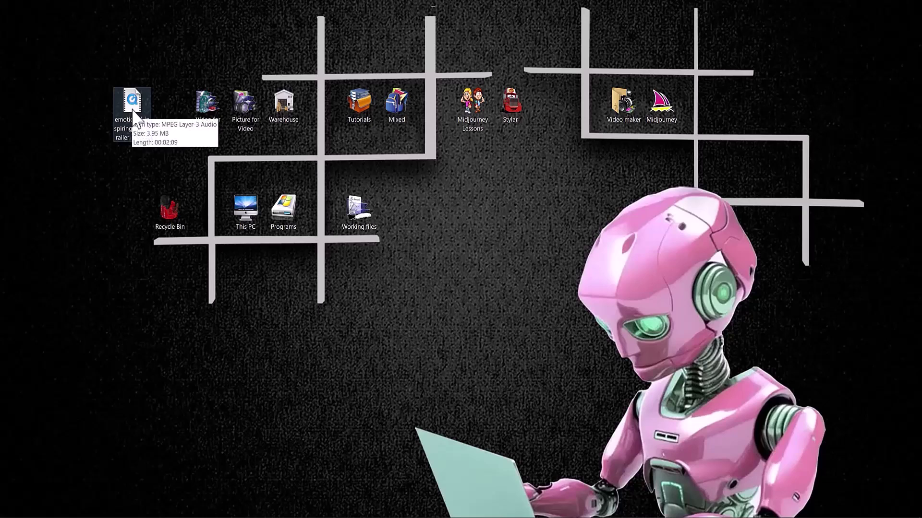
# Cut the trailer MP3 from the desktop and paste it into Video for Video > Music&Sound.
pyautogui.rightClick(115, 88)
pyautogui.click(147, 411)
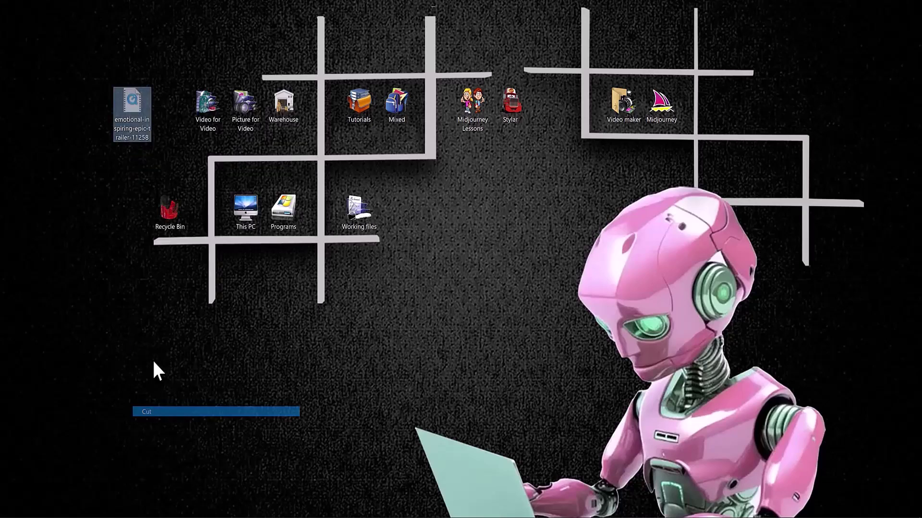
pyautogui.doubleClick(209, 102)
pyautogui.doubleClick(266, 93)
pyautogui.rightClick(271, 171)
pyautogui.click(299, 250)
pyautogui.click(294, 305)
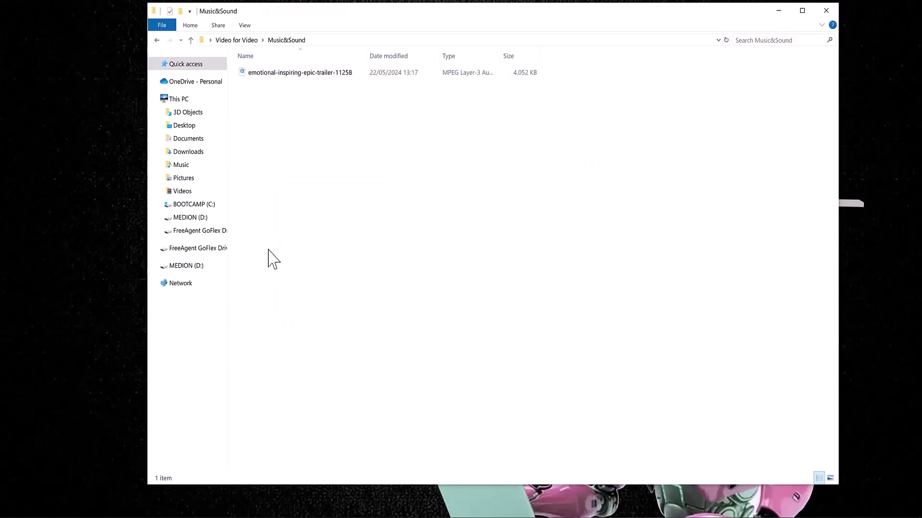
pyautogui.click(826, 12)
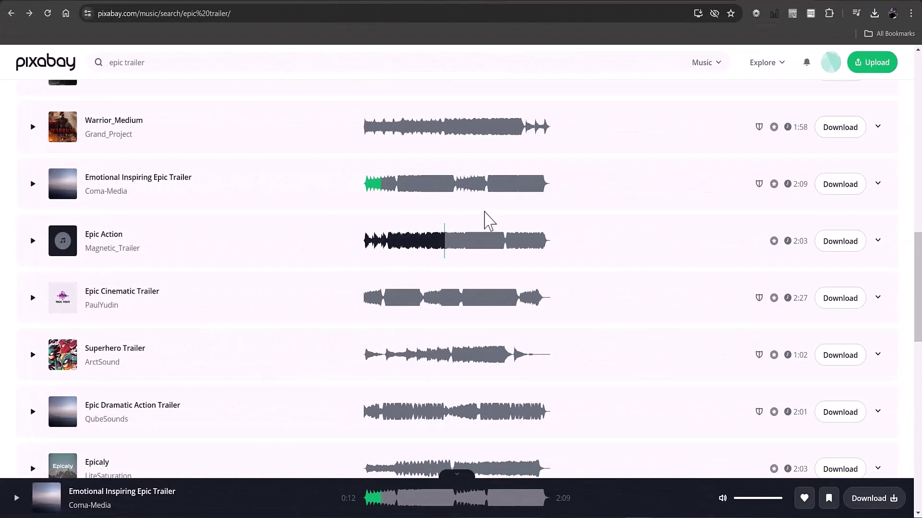
# Open the Music category dropdown beside the Pixabay search box.
pyautogui.click(719, 64)
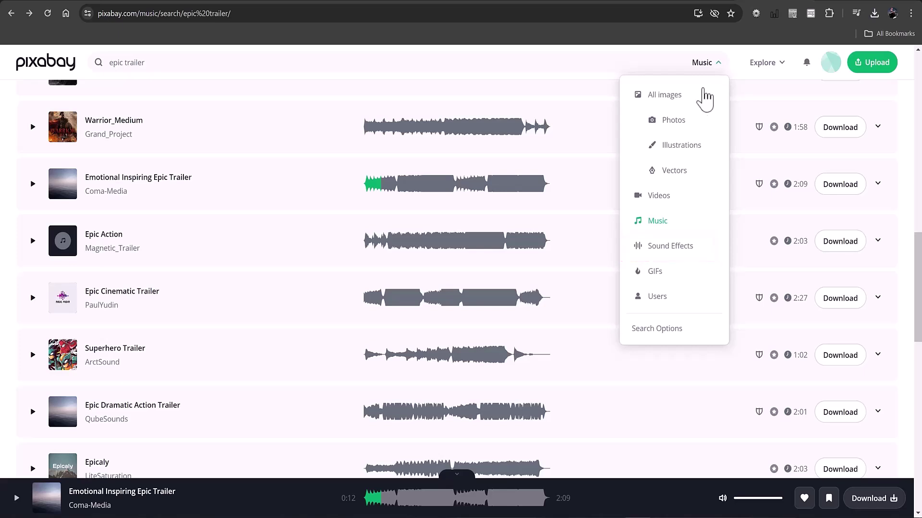
# Switch to Sound Effects and search for 'police' using the police radio suggestion.
pyautogui.click(666, 249)
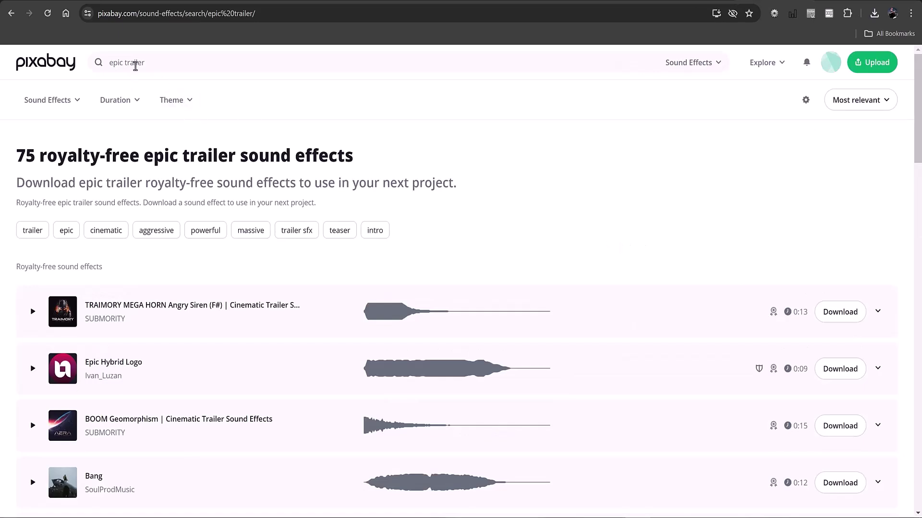
pyautogui.moveTo(149, 61); pyautogui.dragTo(74, 73)
pyautogui.press('BackSpace')
pyautogui.write('police')
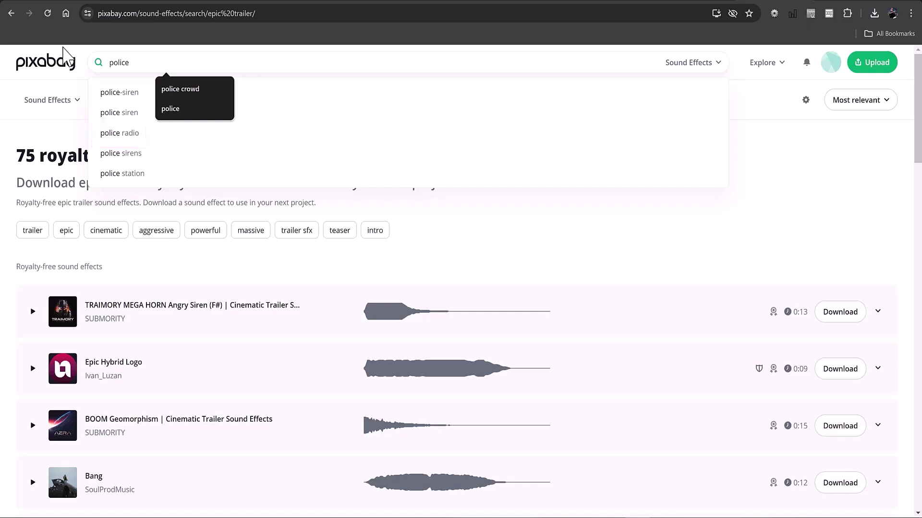
pyautogui.click(123, 137)
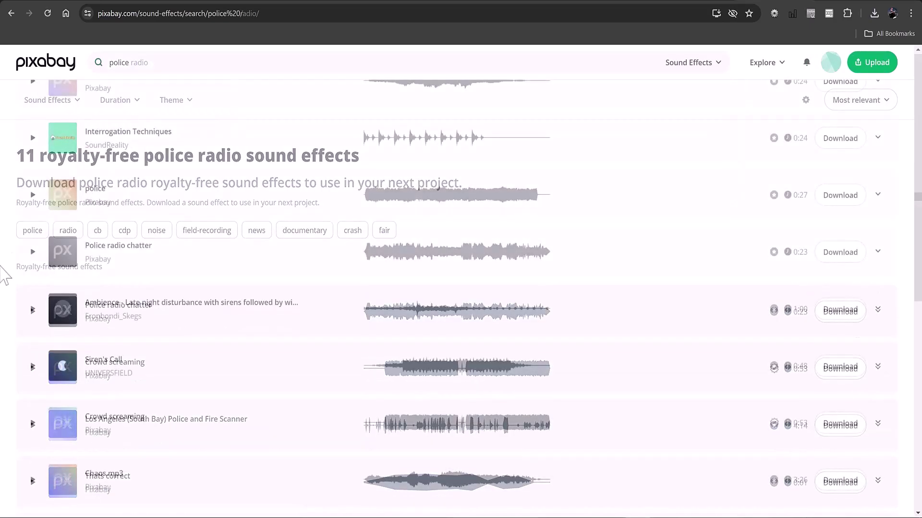
# Preview several police sounds and download the We Have You Surrounded PA clip.
pyautogui.click(32, 252)
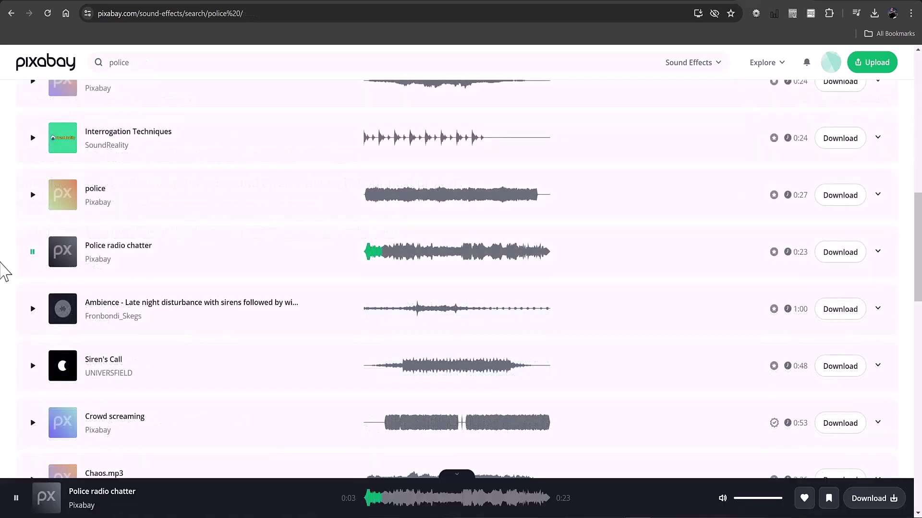
pyautogui.click(32, 251)
pyautogui.scroll(-2, 4, 288)
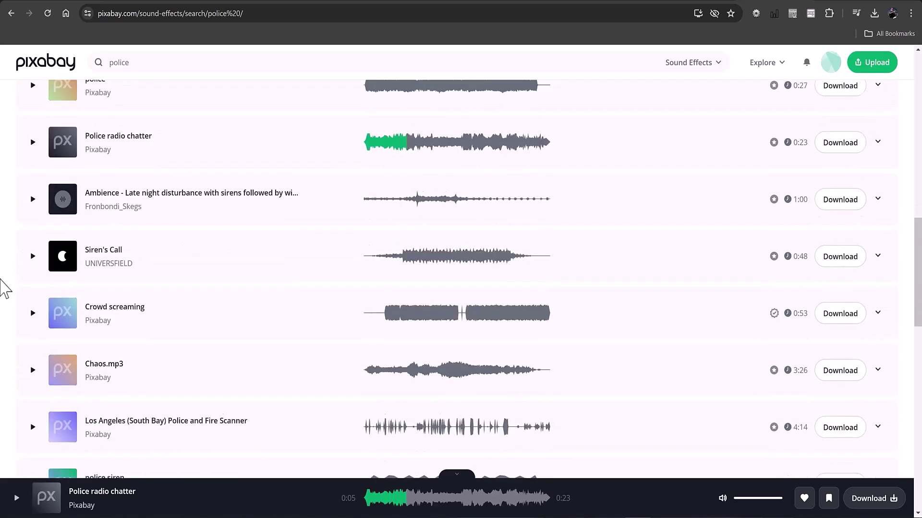
pyautogui.scroll(-2, 14, 249)
pyautogui.click(31, 201)
pyautogui.scroll(-1, 14, 226)
pyautogui.scroll(-4, 6, 228)
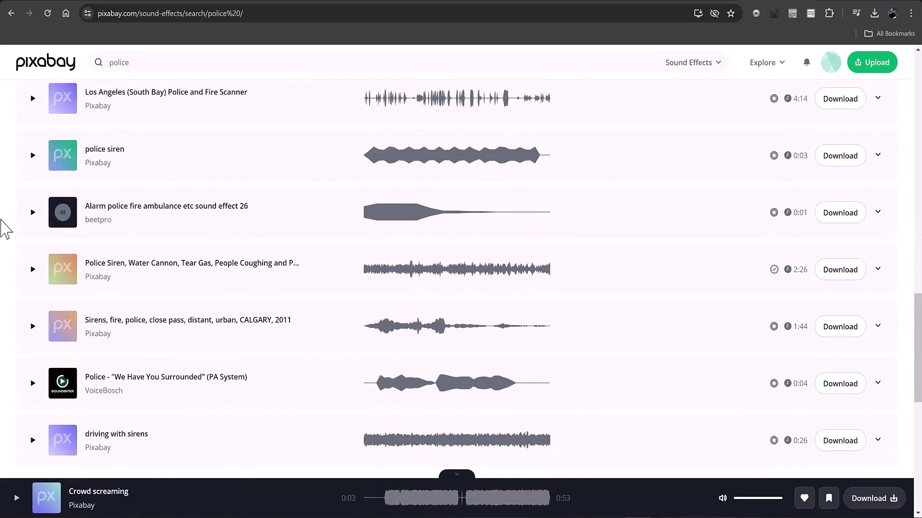
pyautogui.click(32, 329)
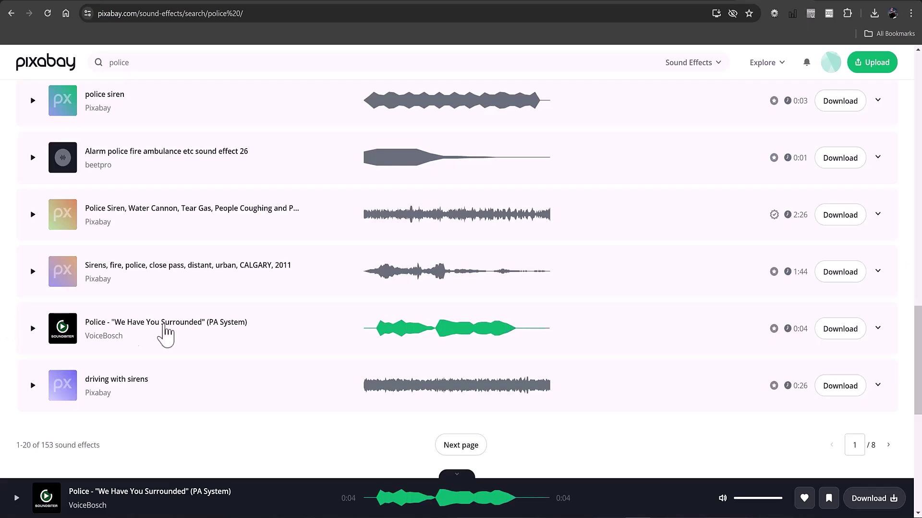
pyautogui.click(847, 336)
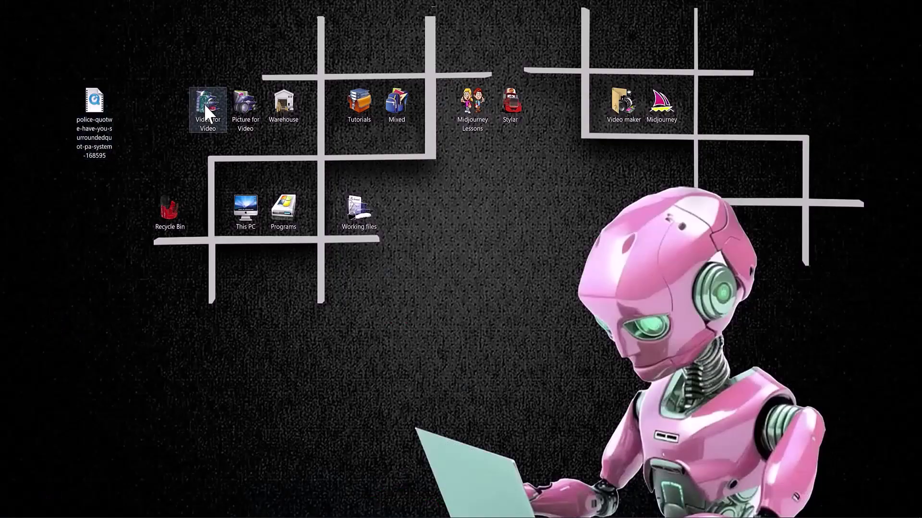
# Paste the police MP3 into Video for Video > Music&Sound and minimise the Explorer window.
pyautogui.doubleClick(206, 100)
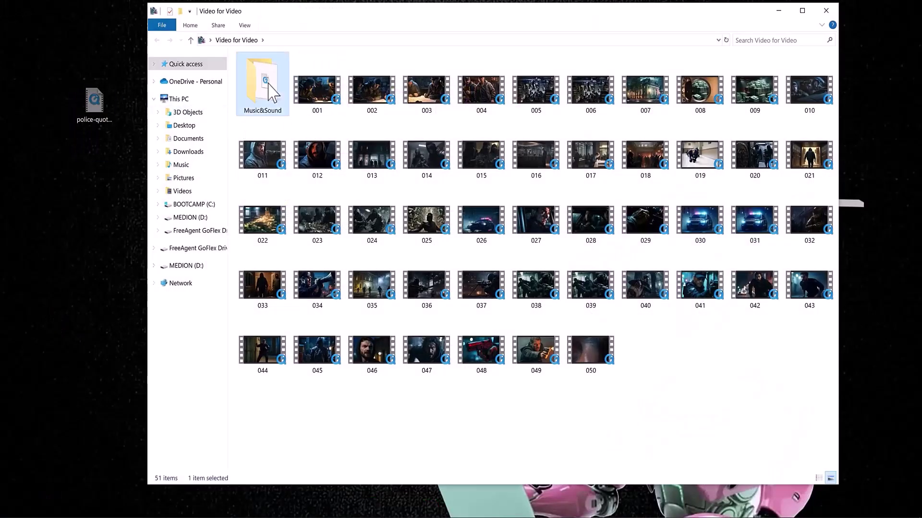
pyautogui.doubleClick(267, 91)
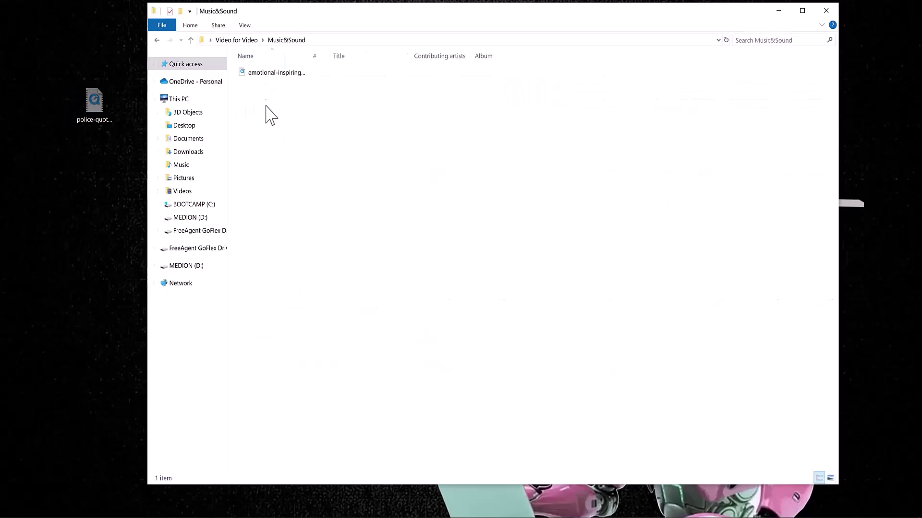
pyautogui.rightClick(277, 145)
pyautogui.click(289, 214)
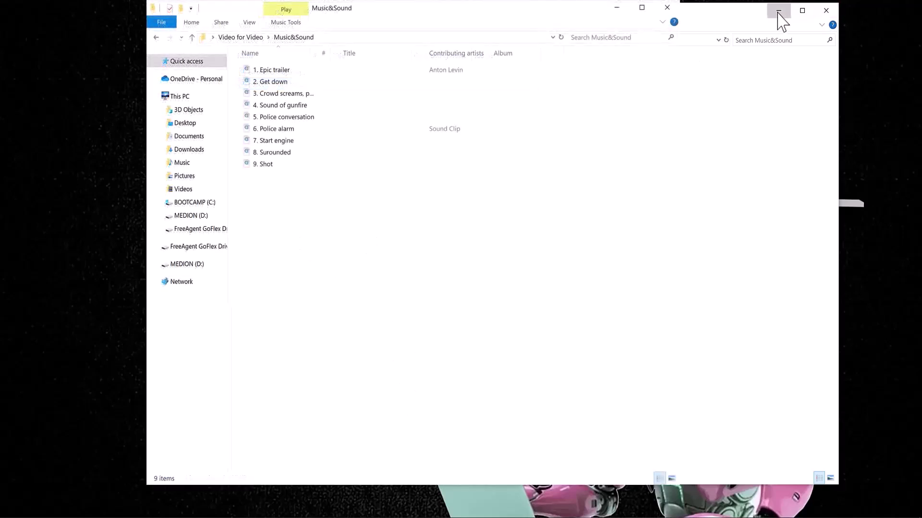
pyautogui.click(778, 10)
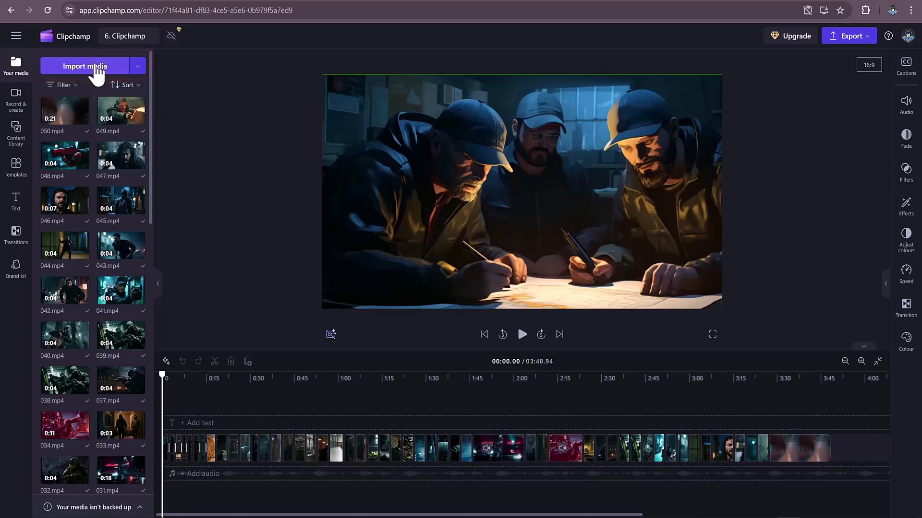
# Import '1. Epic trailer' from the Music&Sound folder into the media library.
pyautogui.click(98, 70)
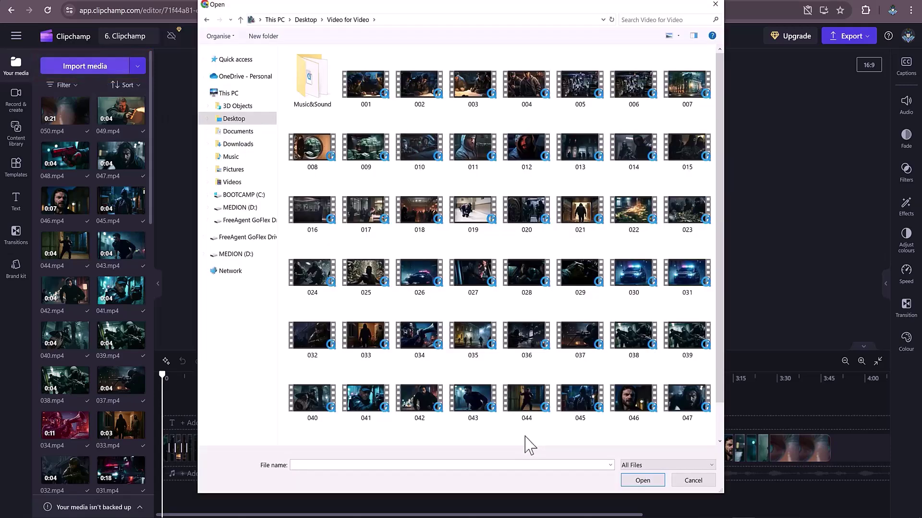
pyautogui.click(316, 75)
pyautogui.doubleClick(318, 83)
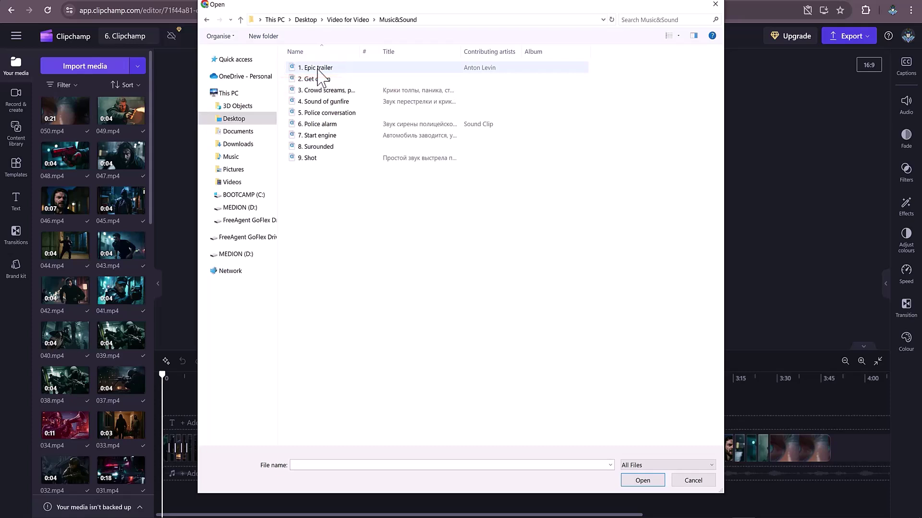
pyautogui.doubleClick(317, 71)
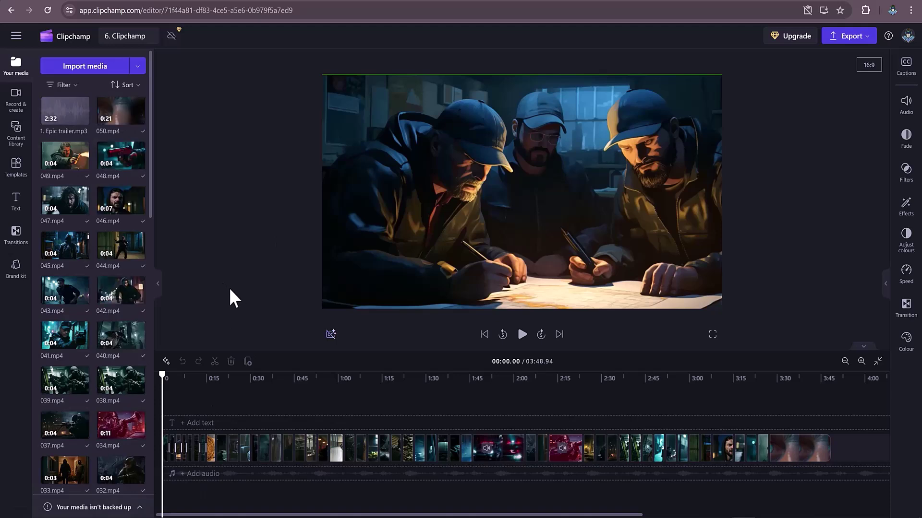
# Add the Epic trailer music to the audio track and split it at the playhead.
pyautogui.moveTo(76, 120)
pyautogui.mouseDown()
pyautogui.moveTo(91, 214)
pyautogui.moveTo(187, 477)
pyautogui.mouseUp()
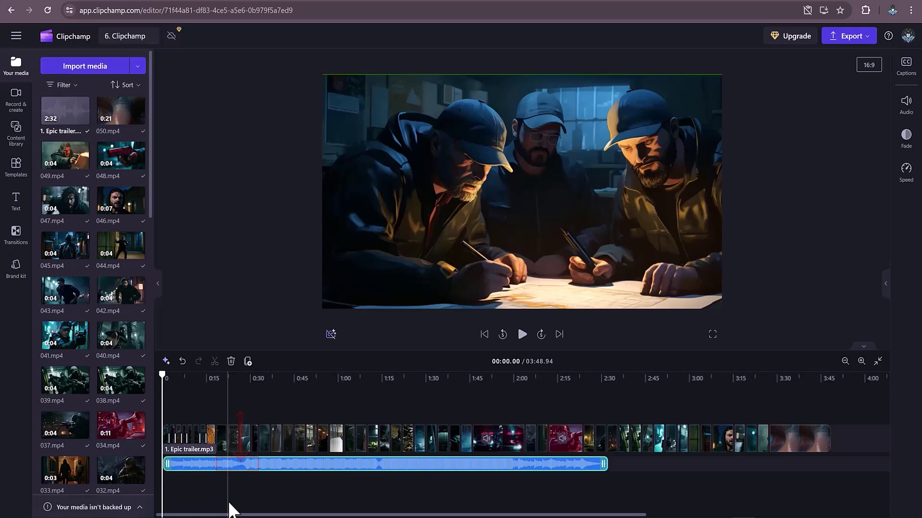
pyautogui.moveTo(164, 376); pyautogui.dragTo(241, 389)
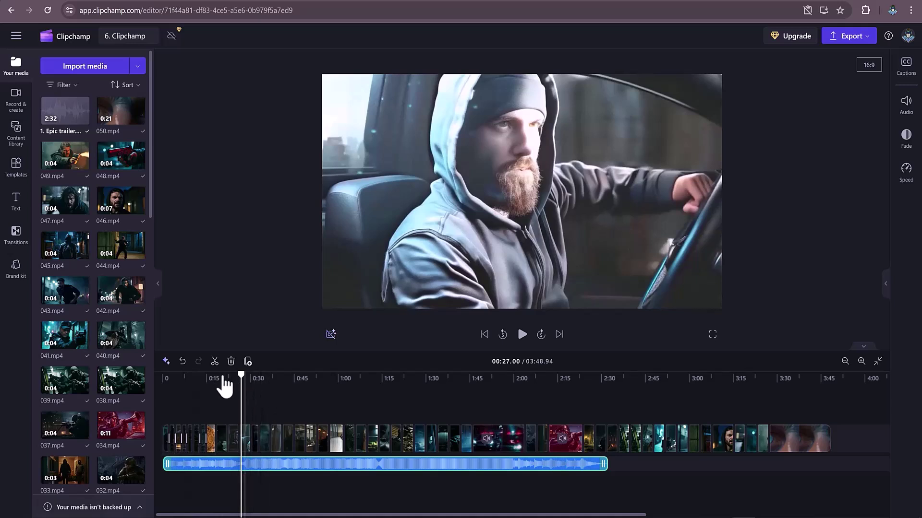
pyautogui.click(214, 362)
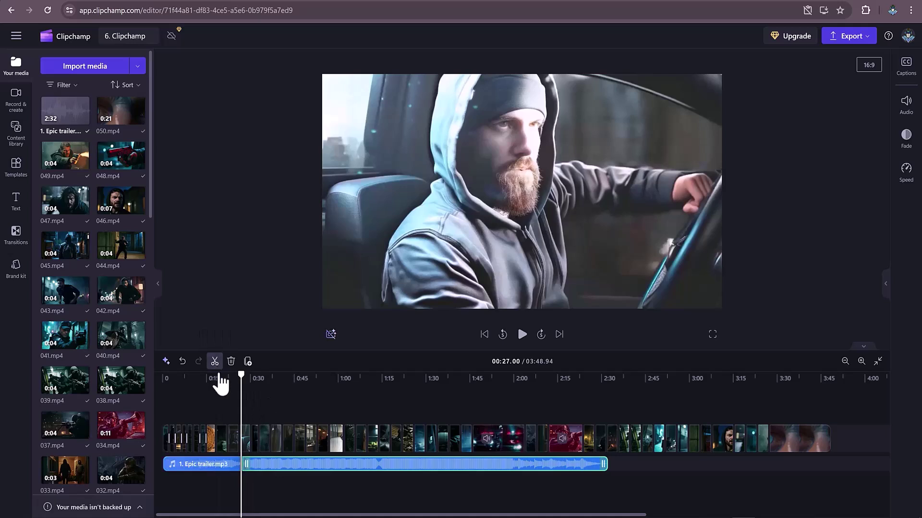
# Duplicate the music clip and move the copy onto its own overlapping track.
pyautogui.rightClick(277, 468)
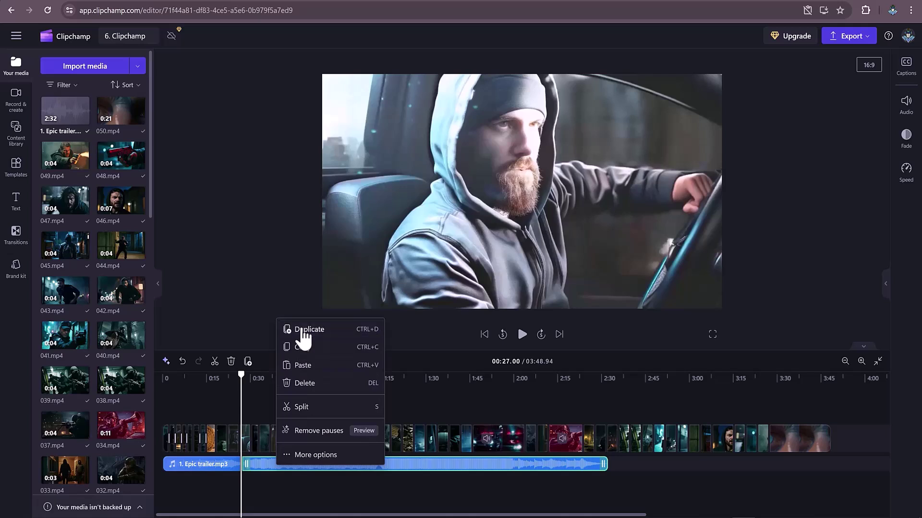
pyautogui.click(303, 330)
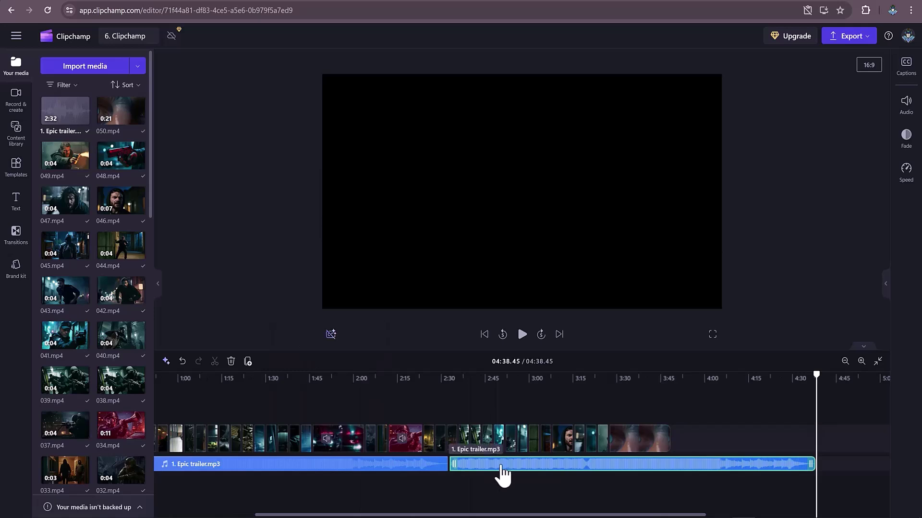
pyautogui.moveTo(503, 472); pyautogui.dragTo(473, 478)
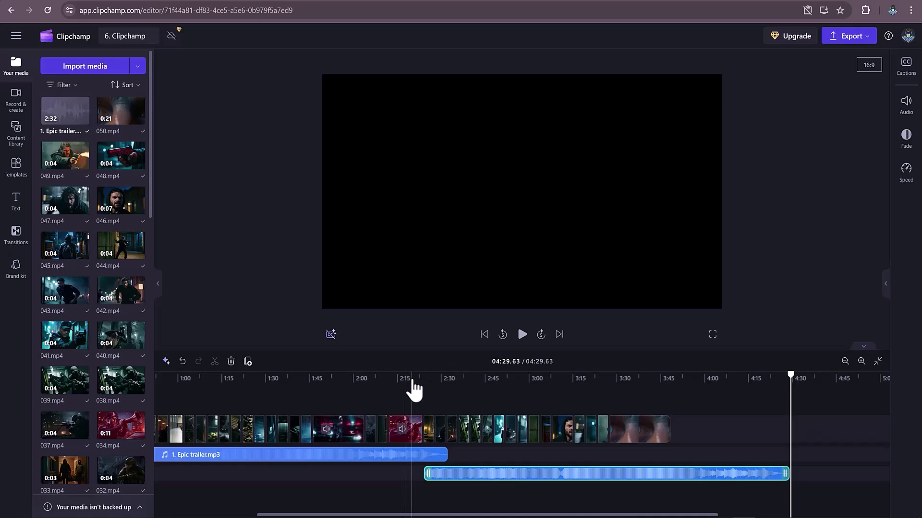
pyautogui.click(414, 382)
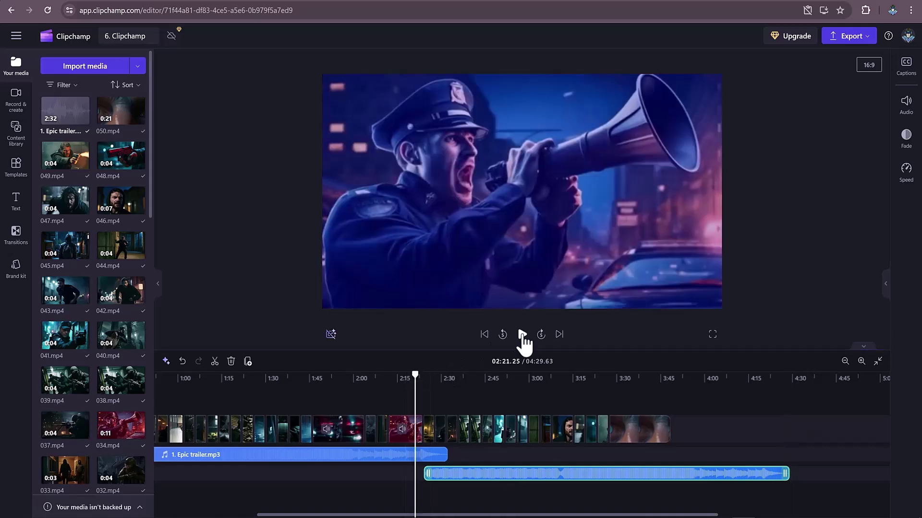
pyautogui.click(522, 335)
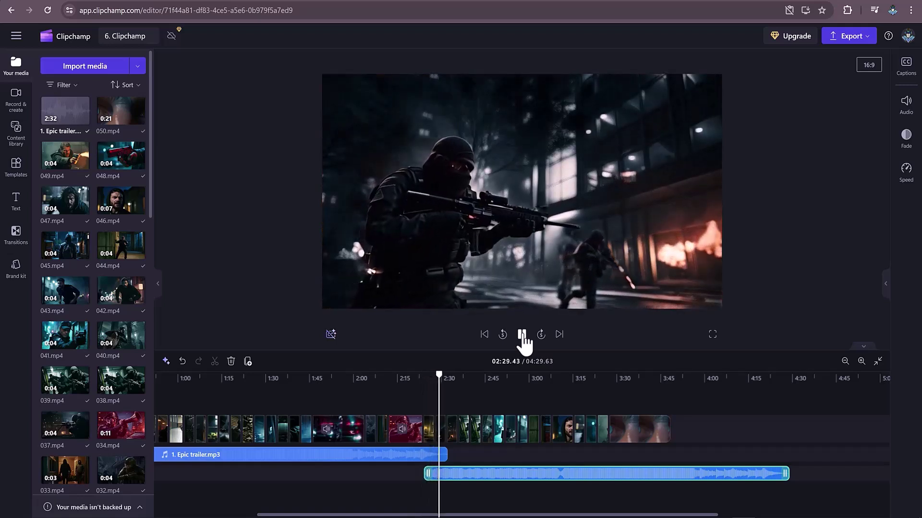
pyautogui.click(522, 334)
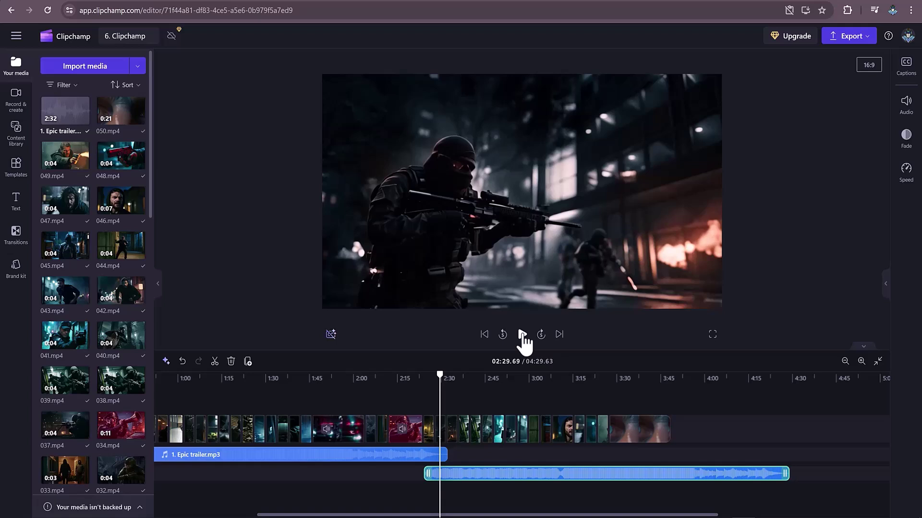
# Shift the last video clip later and select a range of clips.
pyautogui.moveTo(669, 428); pyautogui.dragTo(751, 432)
pyautogui.moveTo(607, 444); pyautogui.dragTo(237, 438)
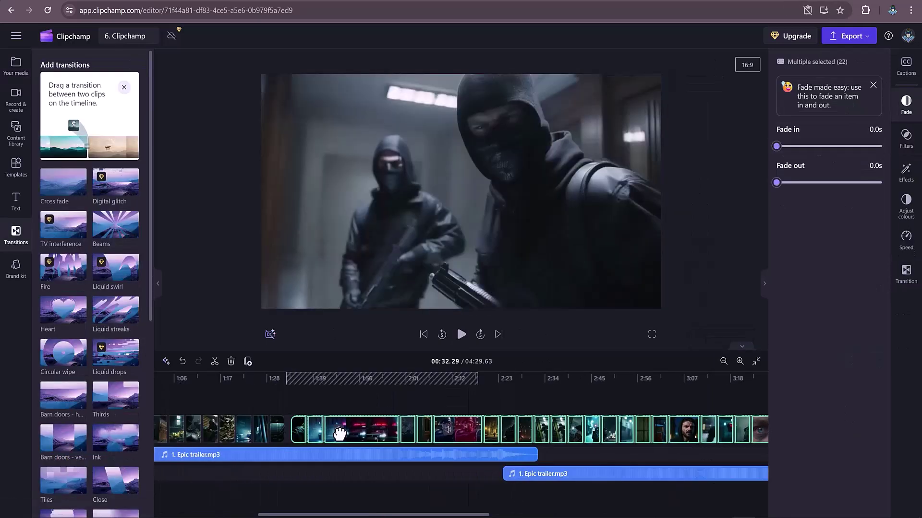
pyautogui.moveTo(341, 515); pyautogui.dragTo(226, 516)
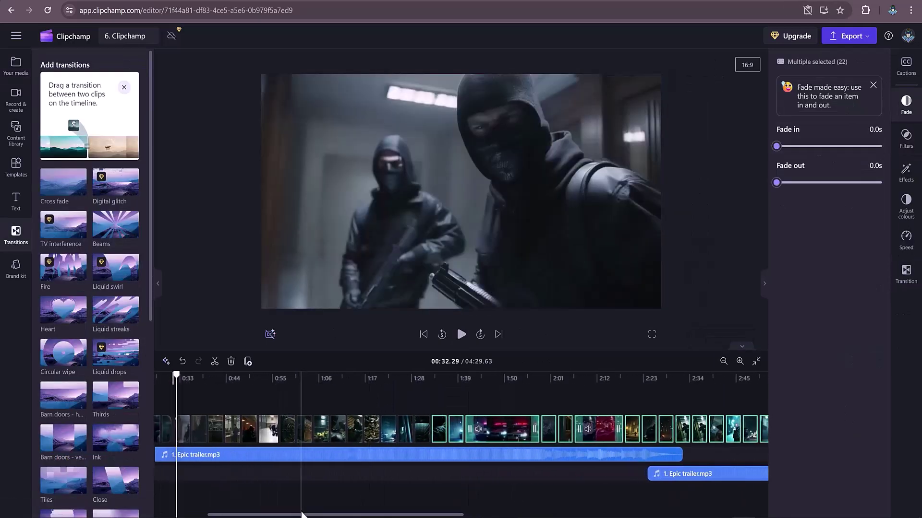
# Zoom into the timeline and move the playhead to about 0:44.
pyautogui.click(740, 361)
pyautogui.click(739, 361)
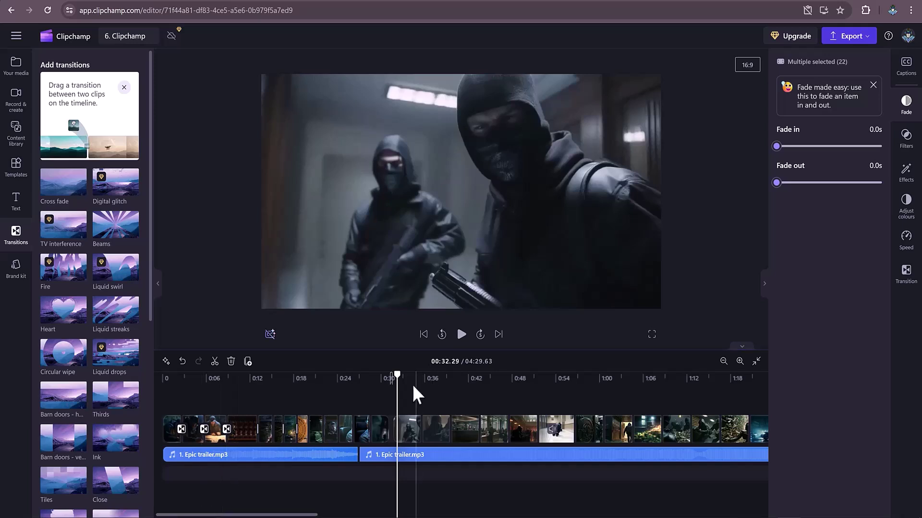
pyautogui.click(396, 378)
pyautogui.moveTo(396, 377); pyautogui.dragTo(493, 389)
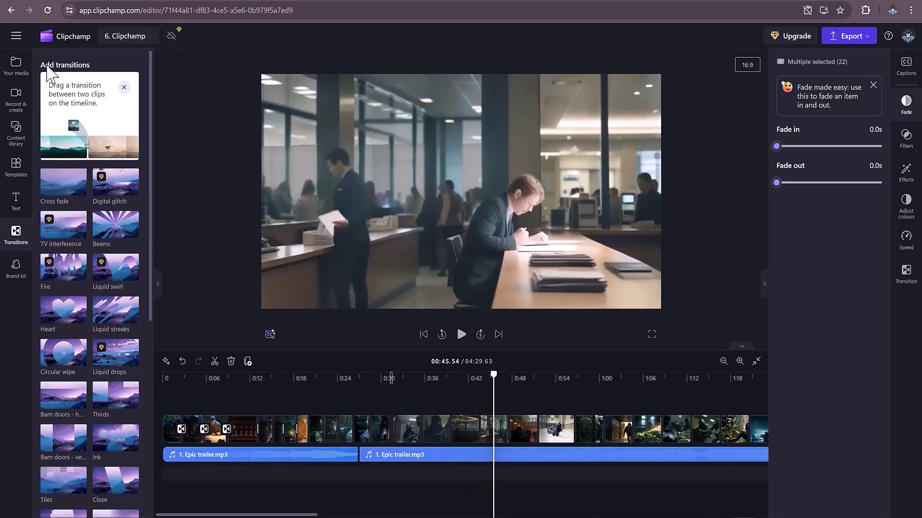
# Import '2. Get down' and drop it onto a new track at about 0:44.
pyautogui.click(17, 65)
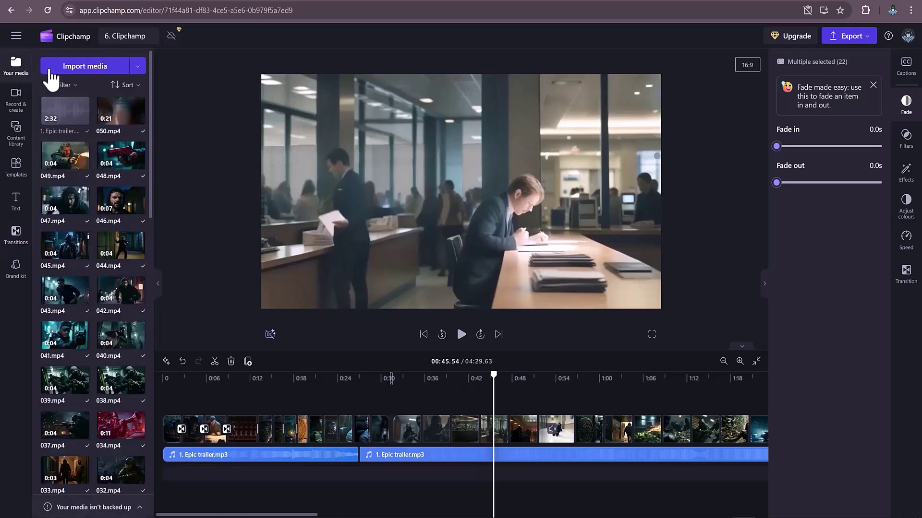
pyautogui.click(89, 72)
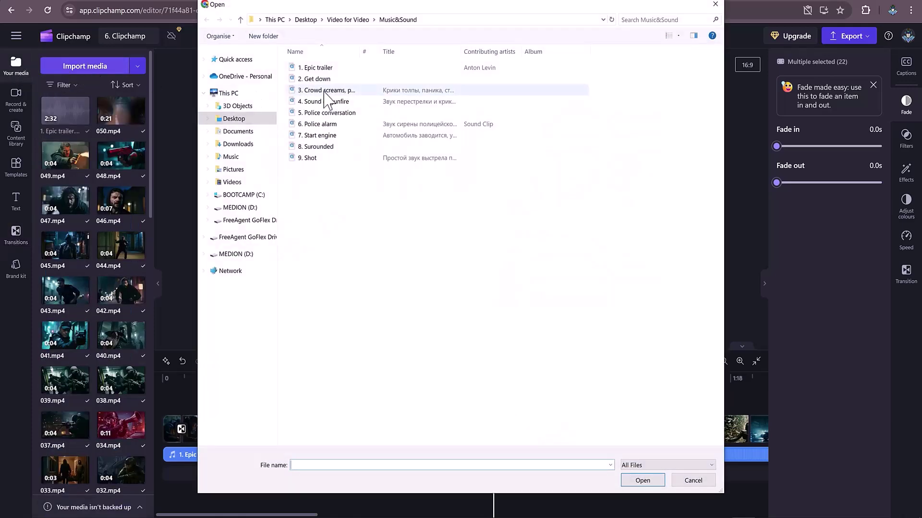
pyautogui.click(321, 79)
pyautogui.doubleClick(321, 79)
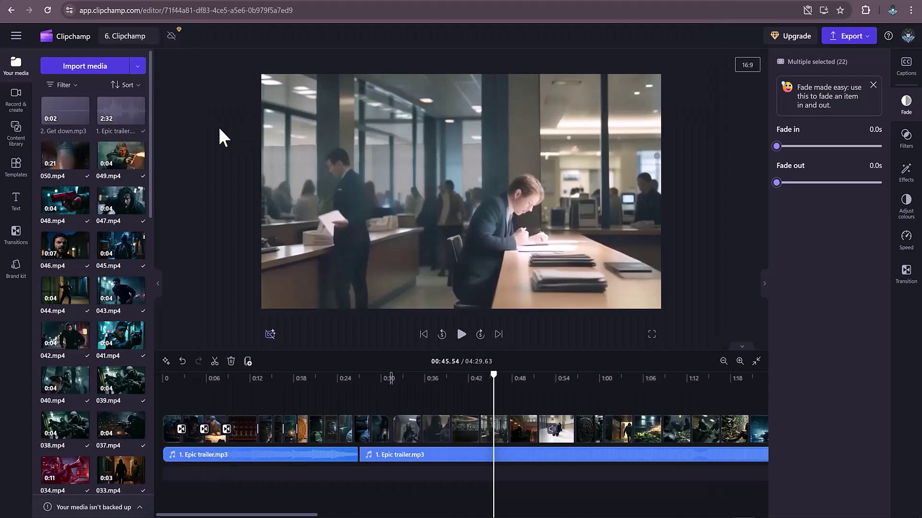
pyautogui.moveTo(65, 114)
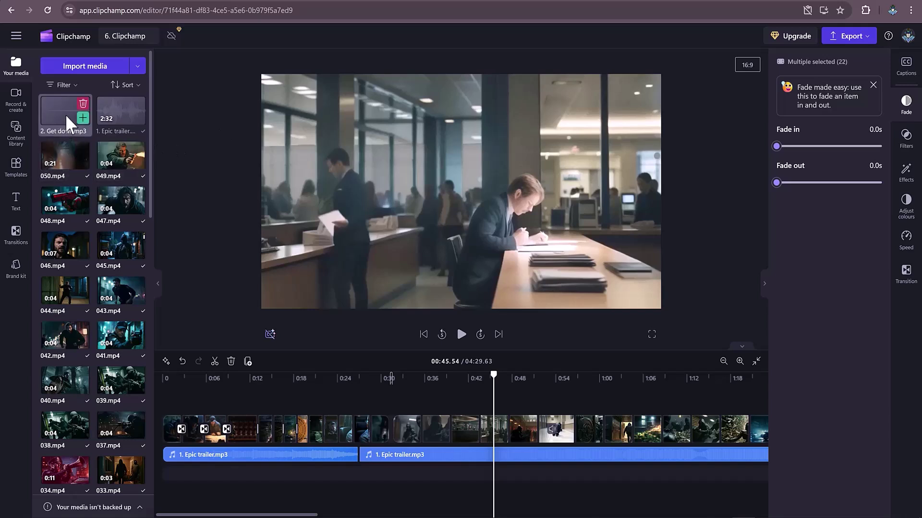
pyautogui.moveTo(76, 123)
pyautogui.mouseDown()
pyautogui.moveTo(481, 486)
pyautogui.moveTo(490, 484)
pyautogui.mouseUp()
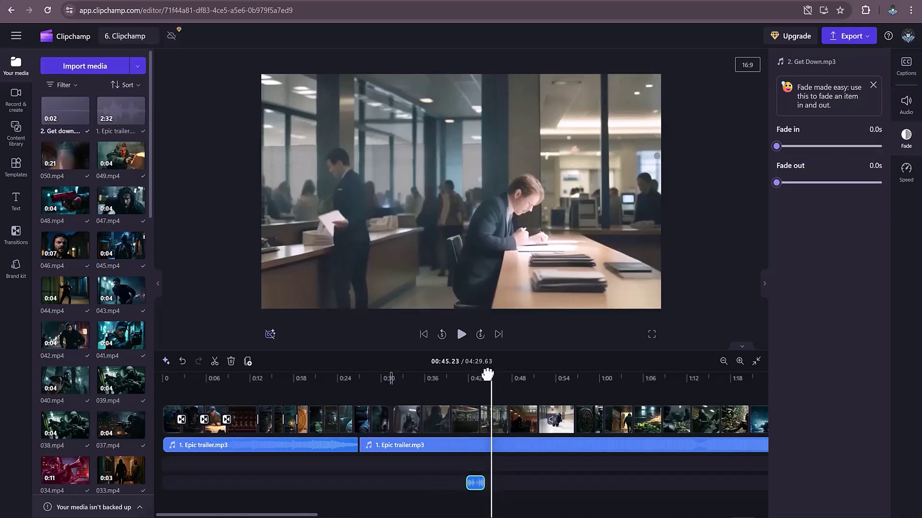
# Preview the Get Down sound effect from about 0:41, then move the playhead to about 0:47.
pyautogui.moveTo(493, 373); pyautogui.dragTo(460, 375)
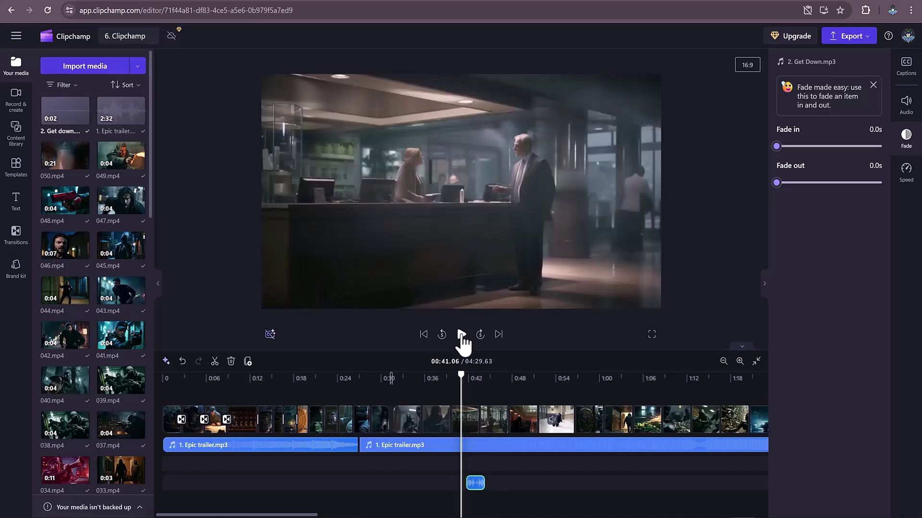
pyautogui.click(461, 335)
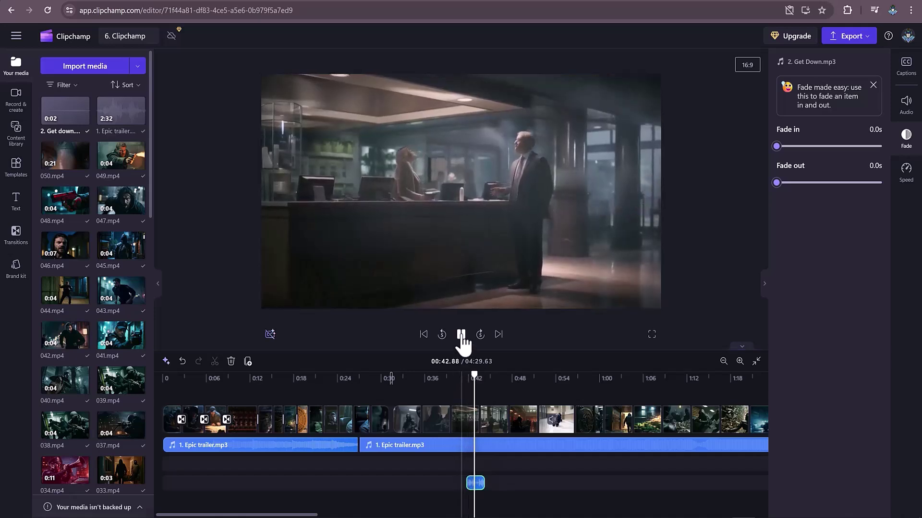
pyautogui.click(461, 336)
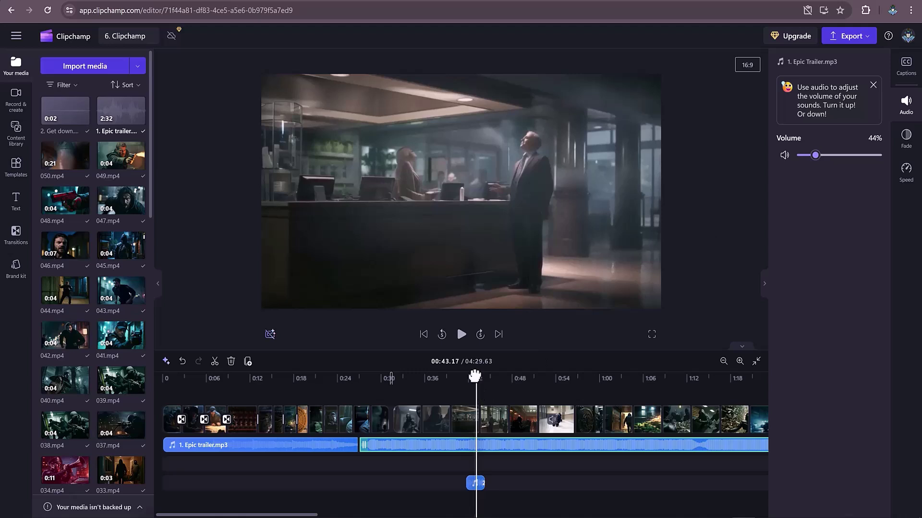
pyautogui.moveTo(398, 383); pyautogui.dragTo(450, 386)
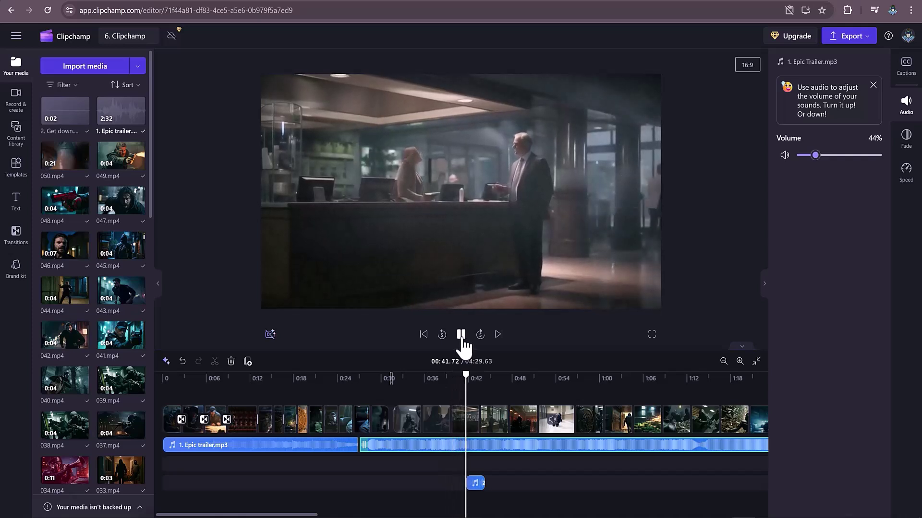
pyautogui.click(461, 340)
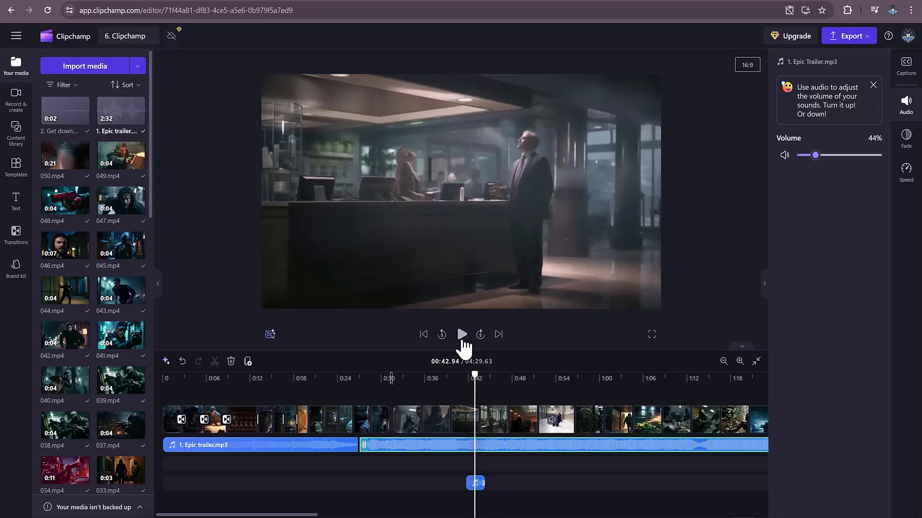
pyautogui.click(504, 377)
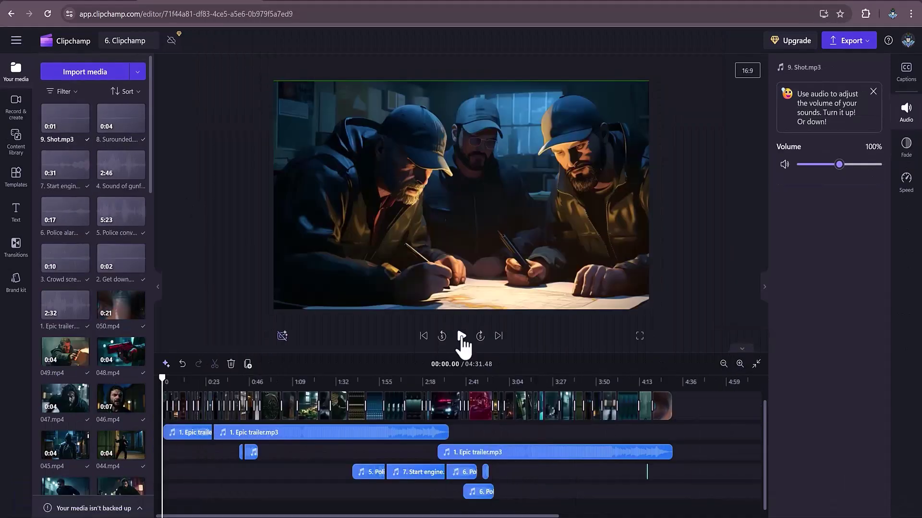
# Preview the edit, then move the playhead to the gunfire scene near 4:14.
pyautogui.click(462, 336)
pyautogui.click(396, 397)
pyautogui.click(461, 336)
pyautogui.moveTo(400, 376); pyautogui.dragTo(643, 391)
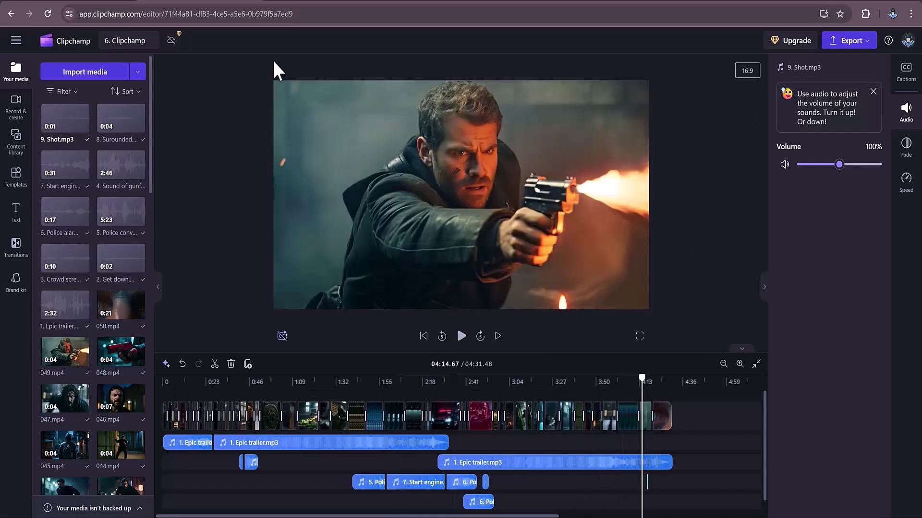
# Zoom into the timeline's end and play from just before the gunshot.
pyautogui.click(739, 364)
pyautogui.click(739, 363)
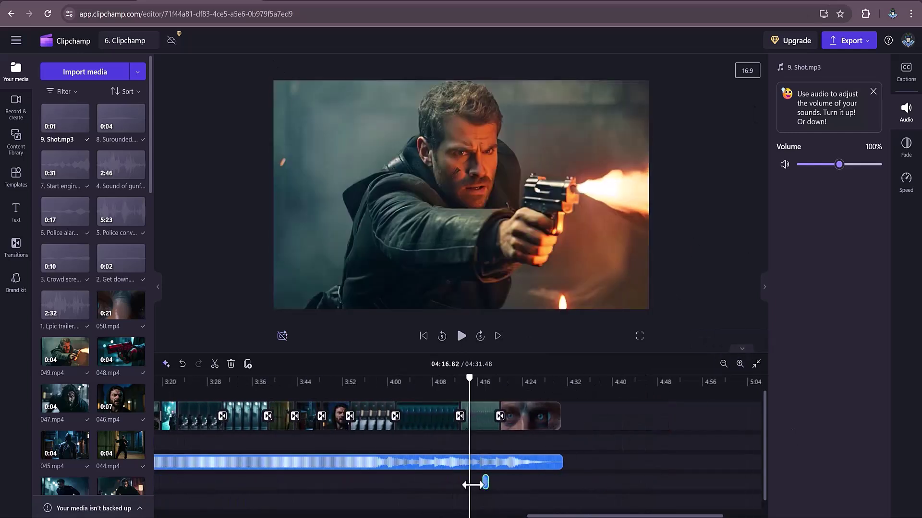
pyautogui.click(413, 504)
pyautogui.hotkey('ctrl', '=')
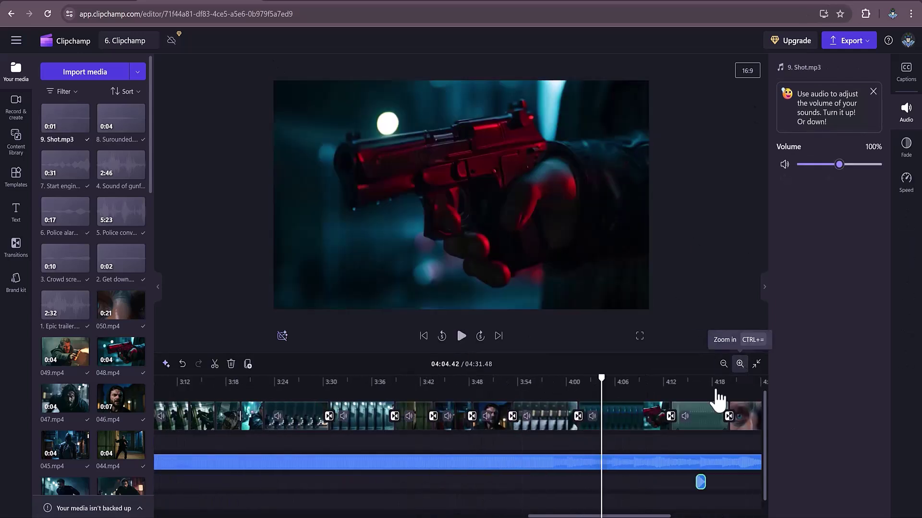
pyautogui.hscroll(3, 525, 471)
pyautogui.press('space')
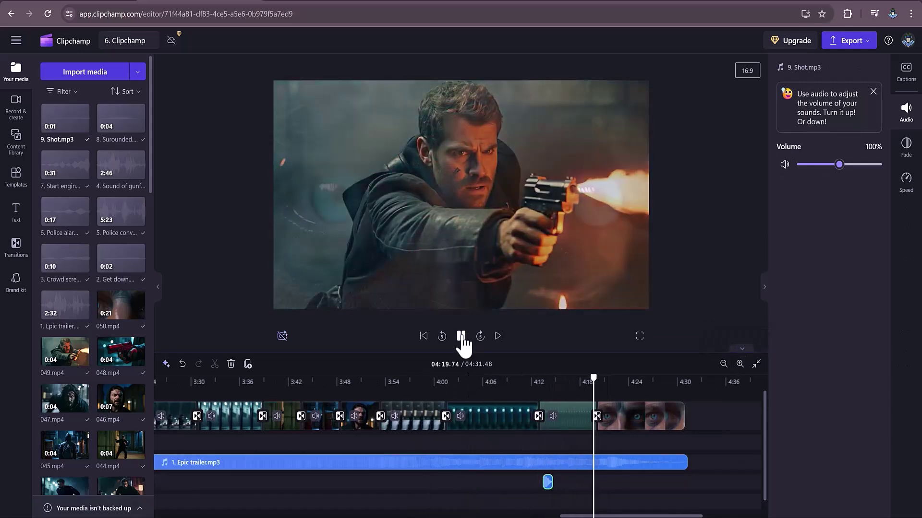
pyautogui.press('space')
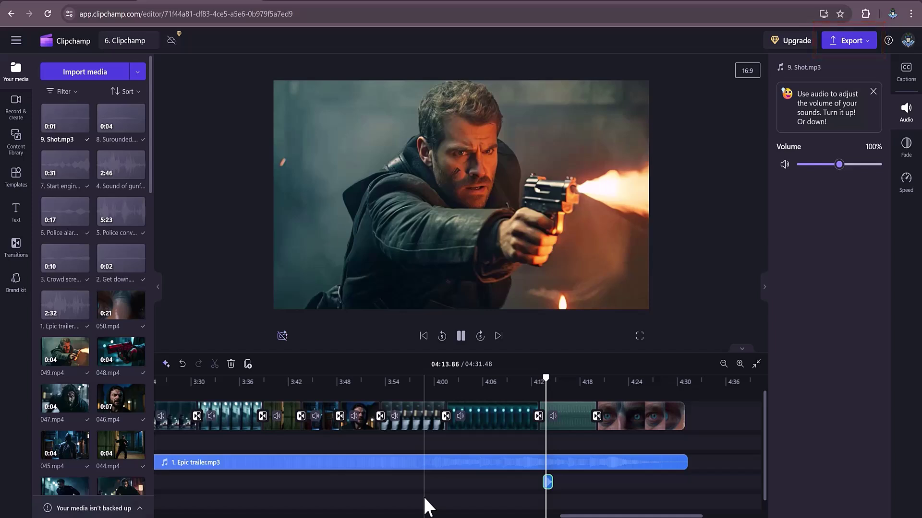
# Export the finished video at 1080p HD.
pyautogui.click(867, 41)
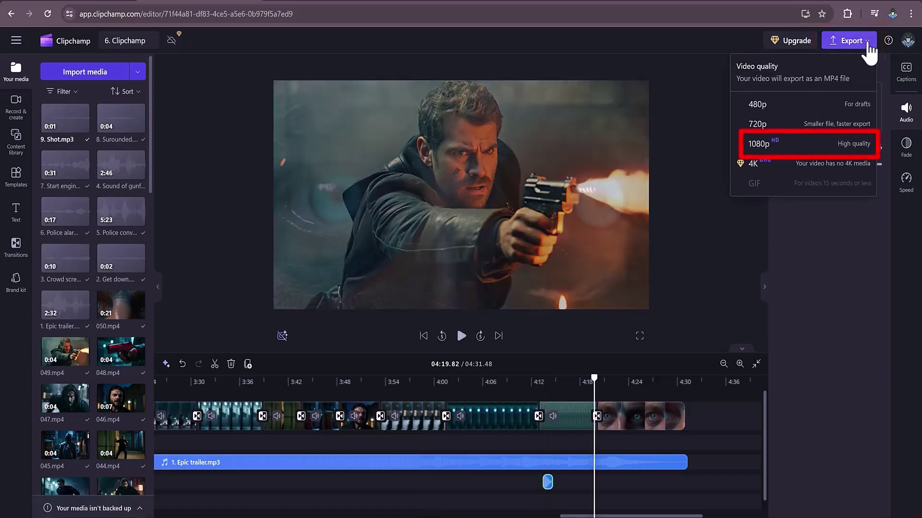
pyautogui.click(763, 145)
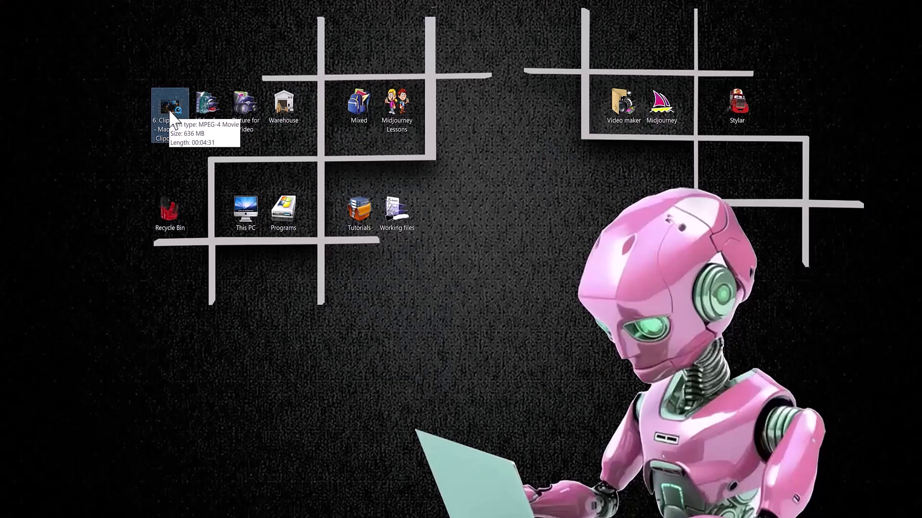
# Play the exported video in QuickTime Player and pause it about six seconds in.
pyautogui.doubleClick(170, 108)
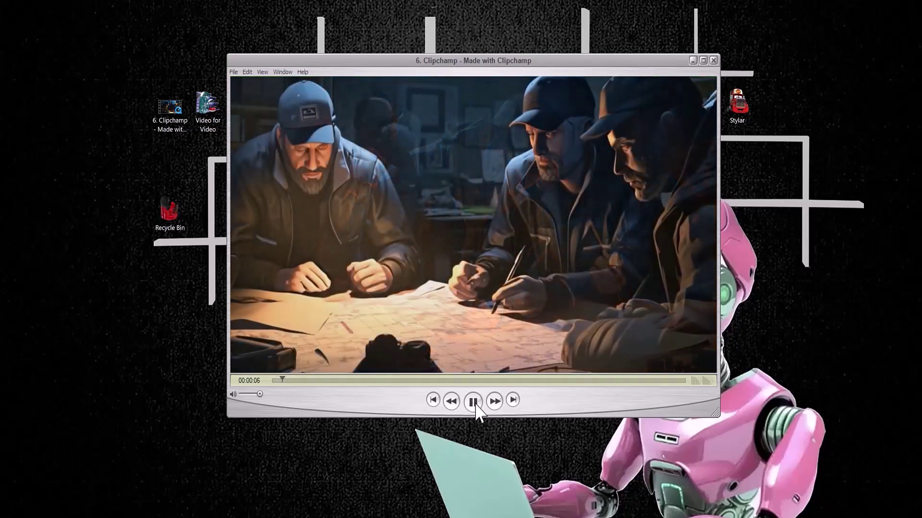
pyautogui.click(474, 402)
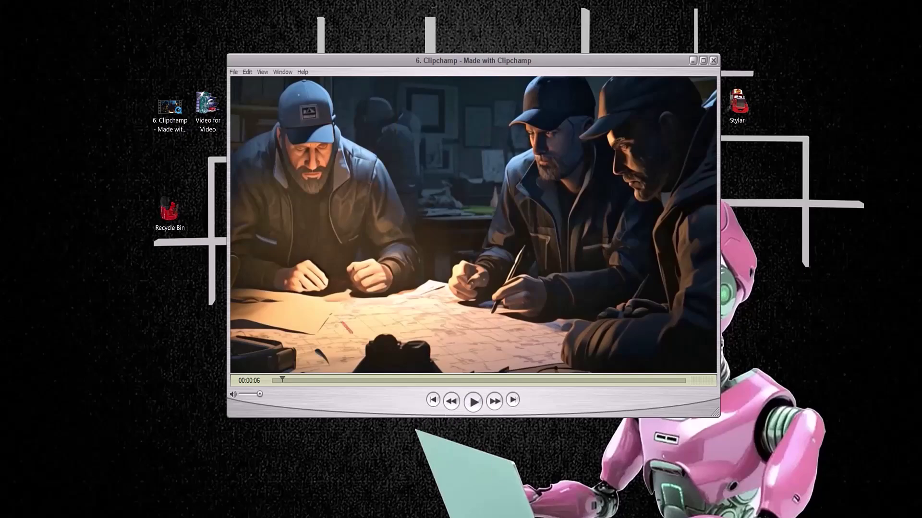